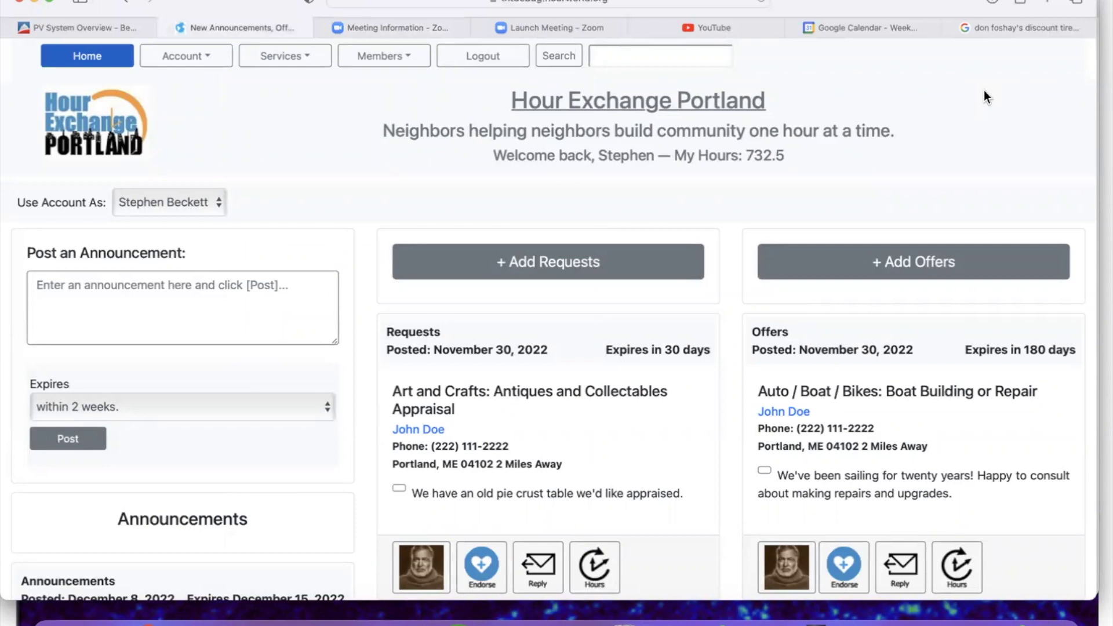
Open the hours-recording form for the Antiques and Collectables Appraisal request.
scroll(252, 153, down, 5)
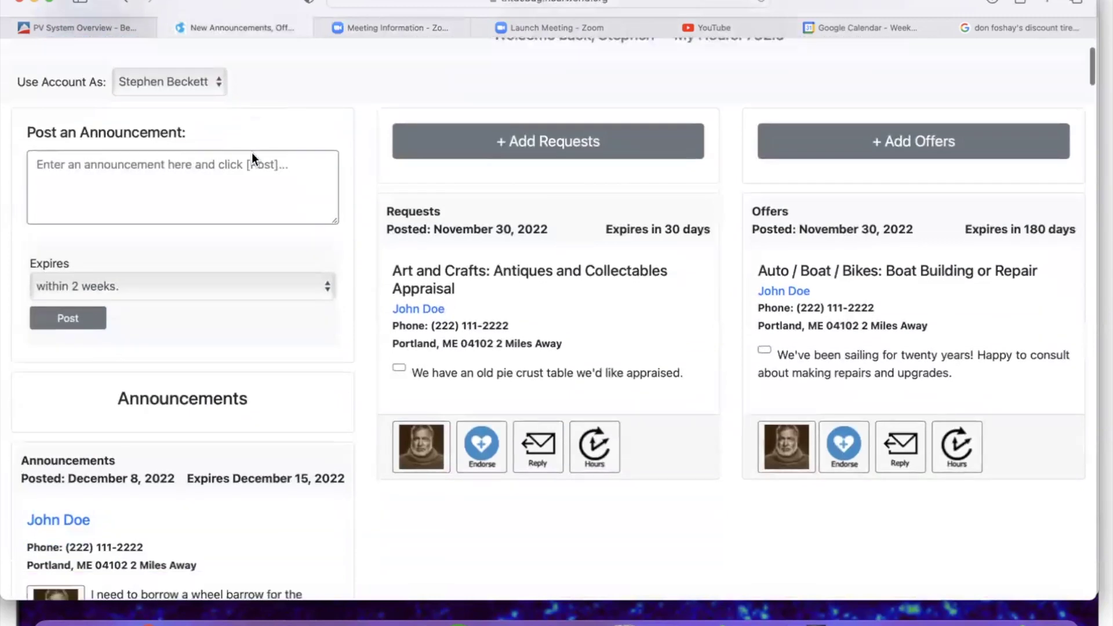
scroll(150, 411, down, 1)
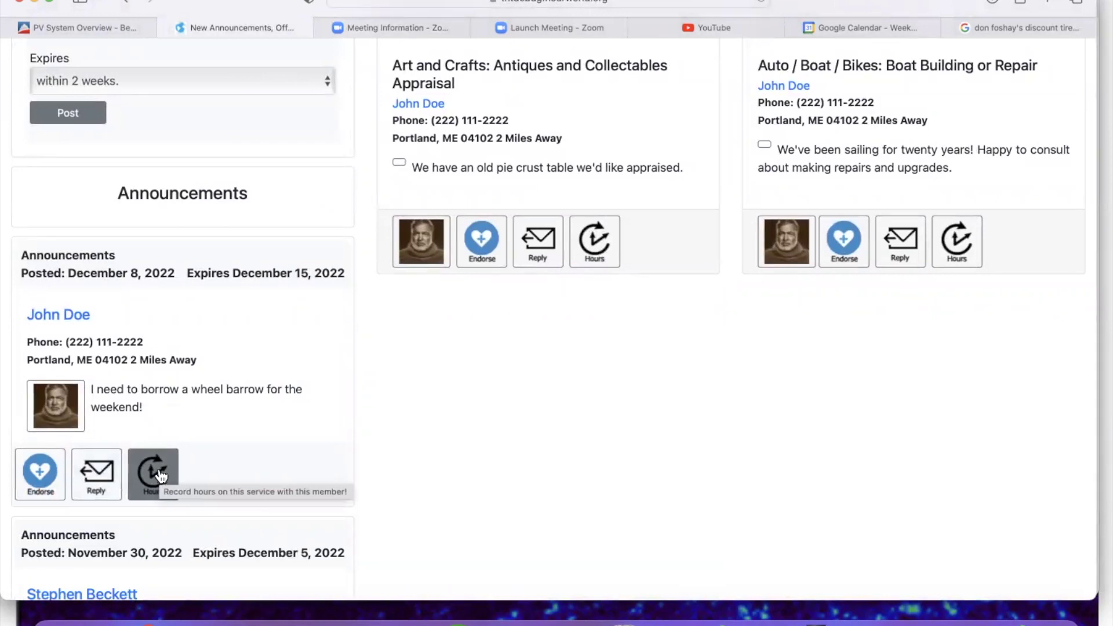
scroll(603, 249, up, 3)
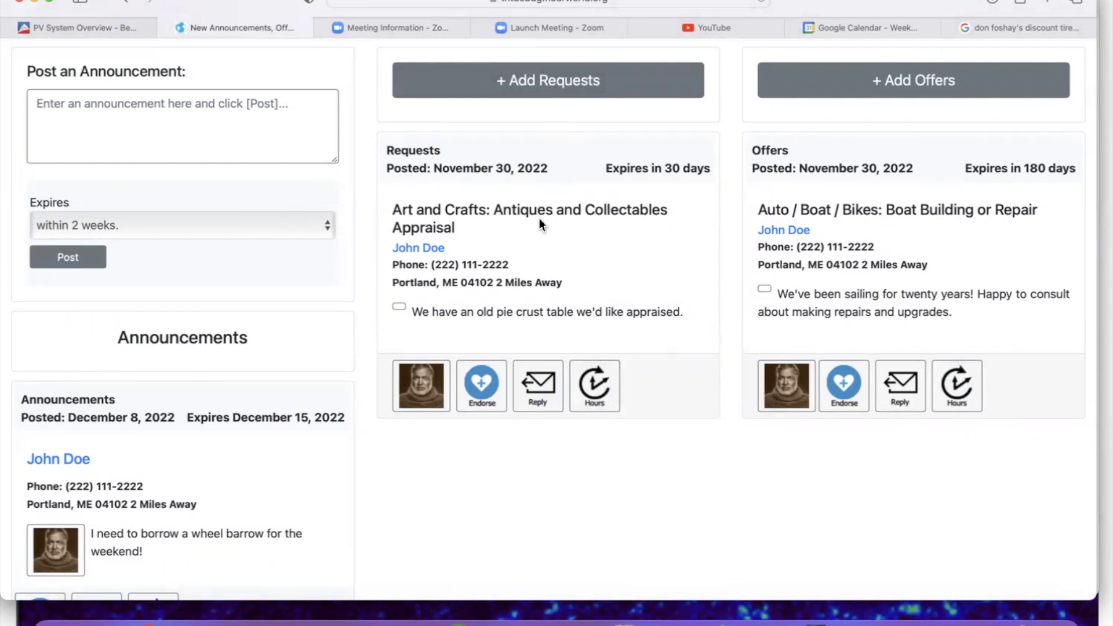
scroll(539, 225, up, 5)
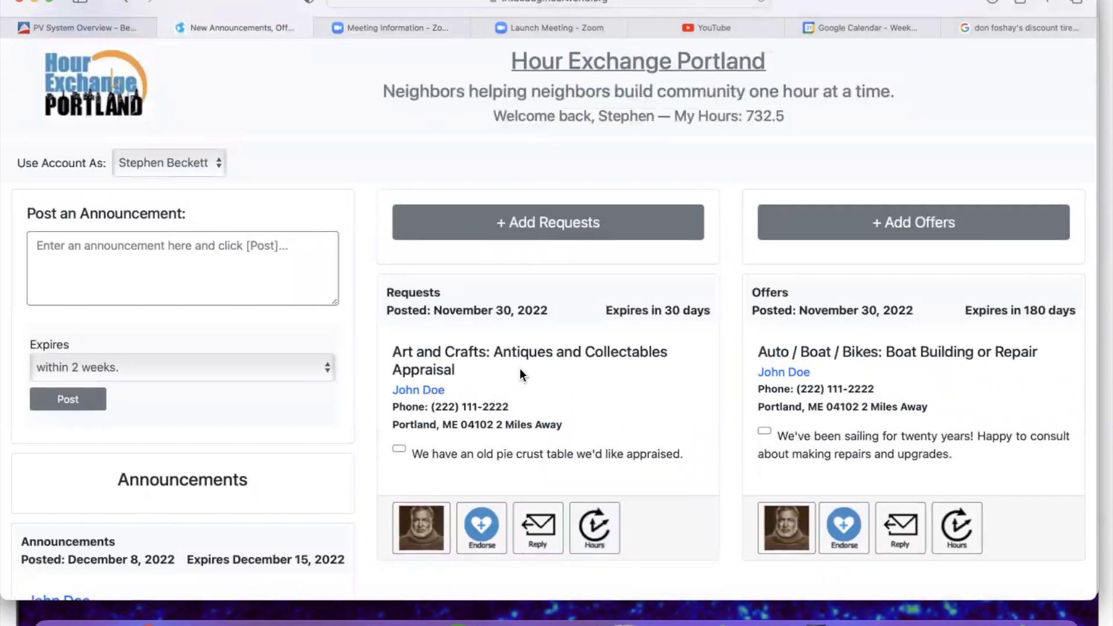
scroll(569, 367, down, 2)
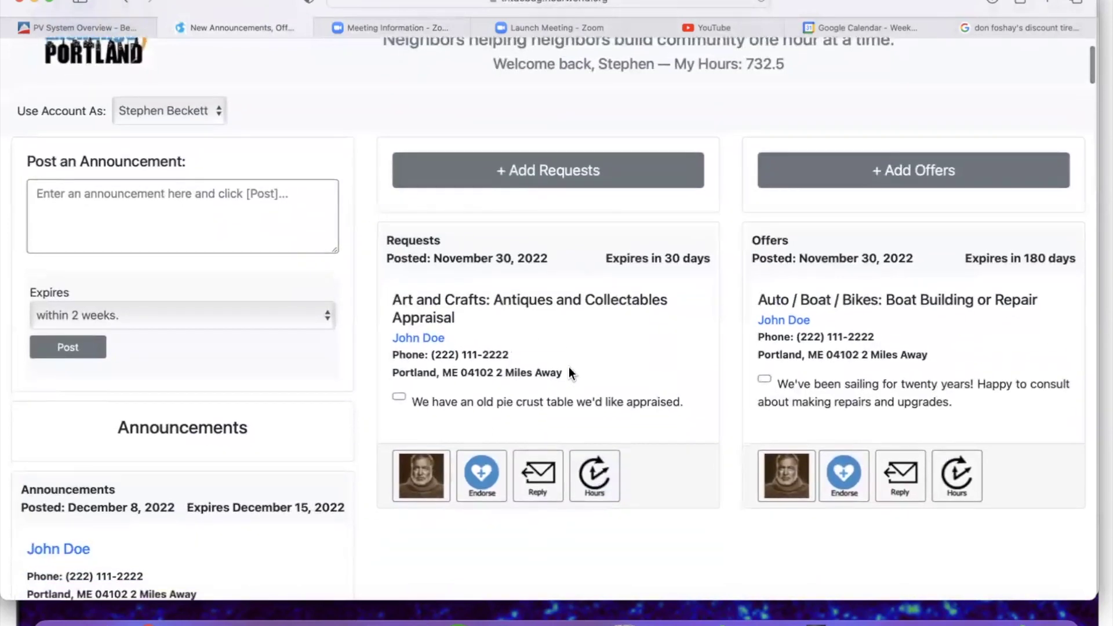
scroll(569, 367, down, 1)
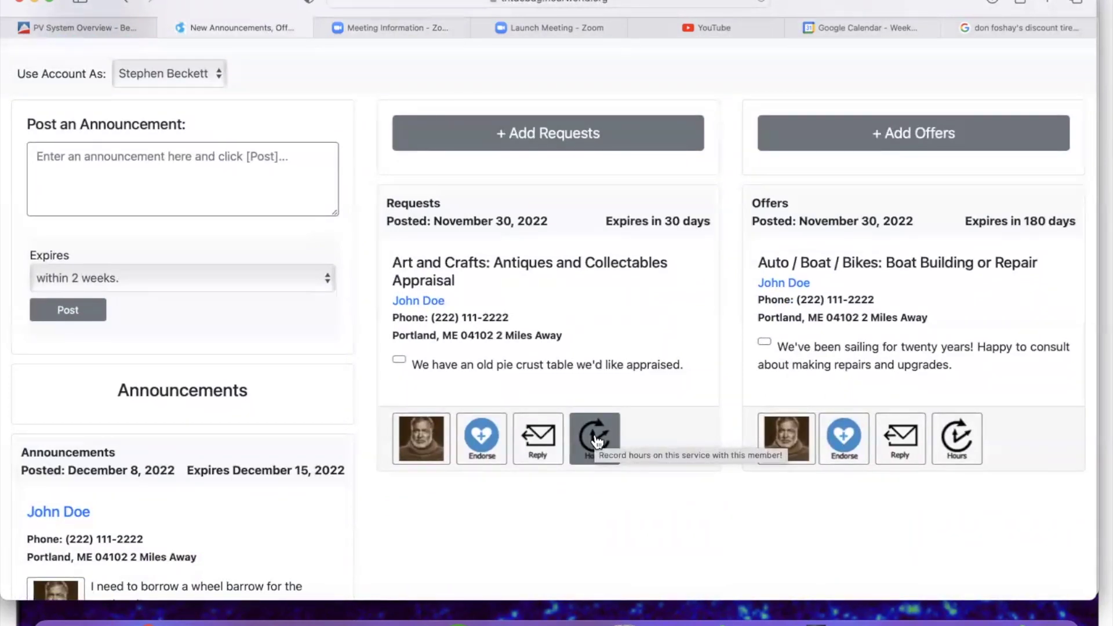
click(596, 439)
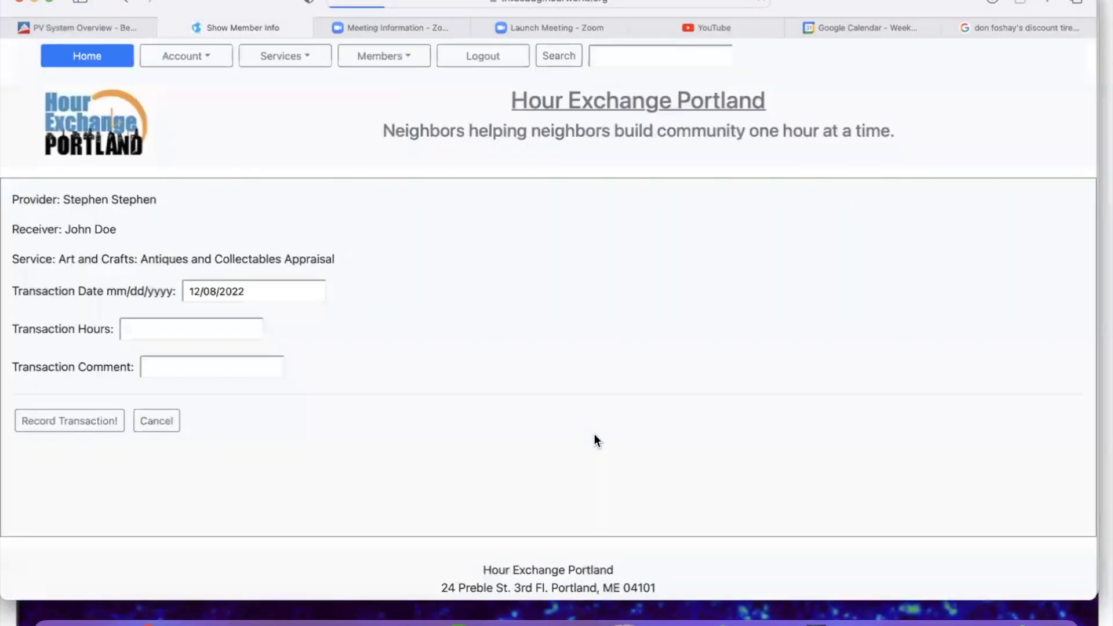
Check the provider, receiver and service, and set the transaction date to 12/01/2022 and the hours to 1.
drag(63, 199, 167, 199)
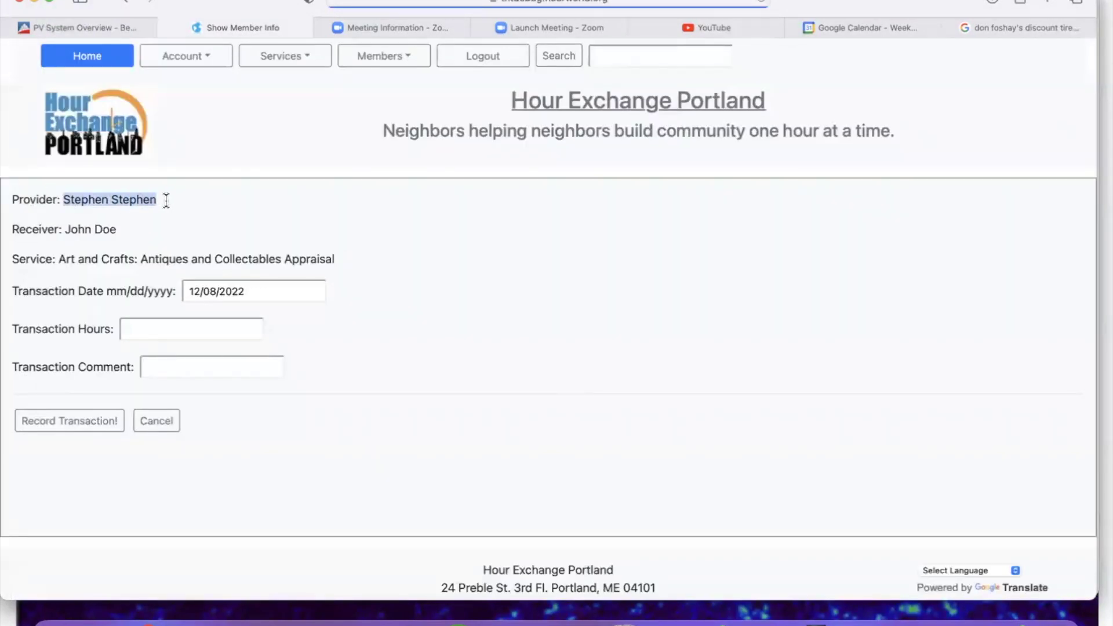
drag(65, 228, 145, 226)
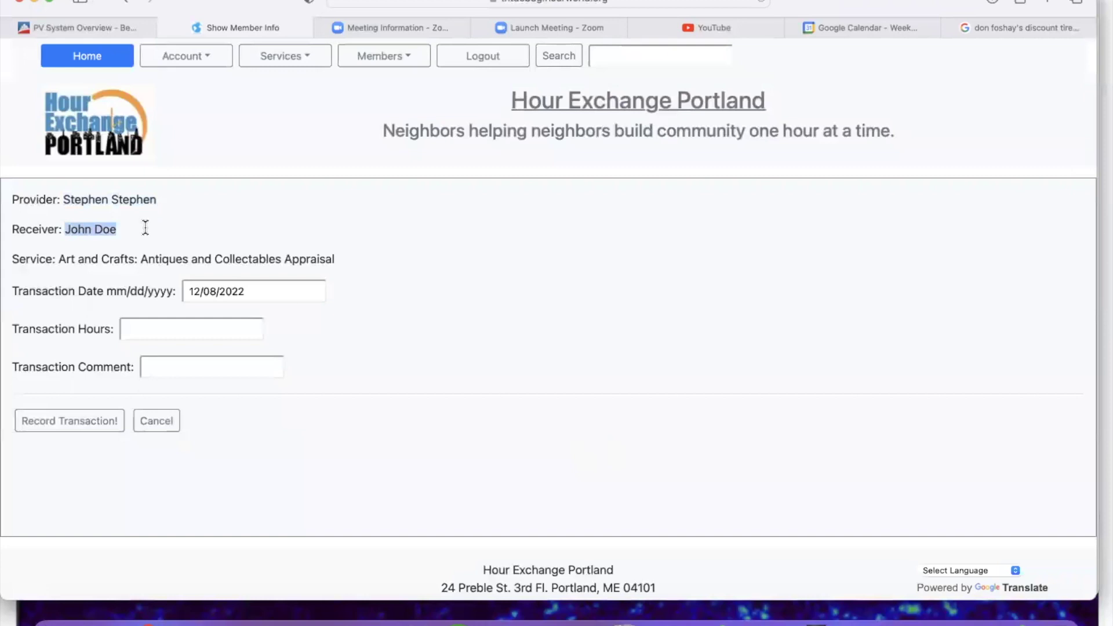
click(61, 257)
drag(61, 257, 356, 261)
click(261, 291)
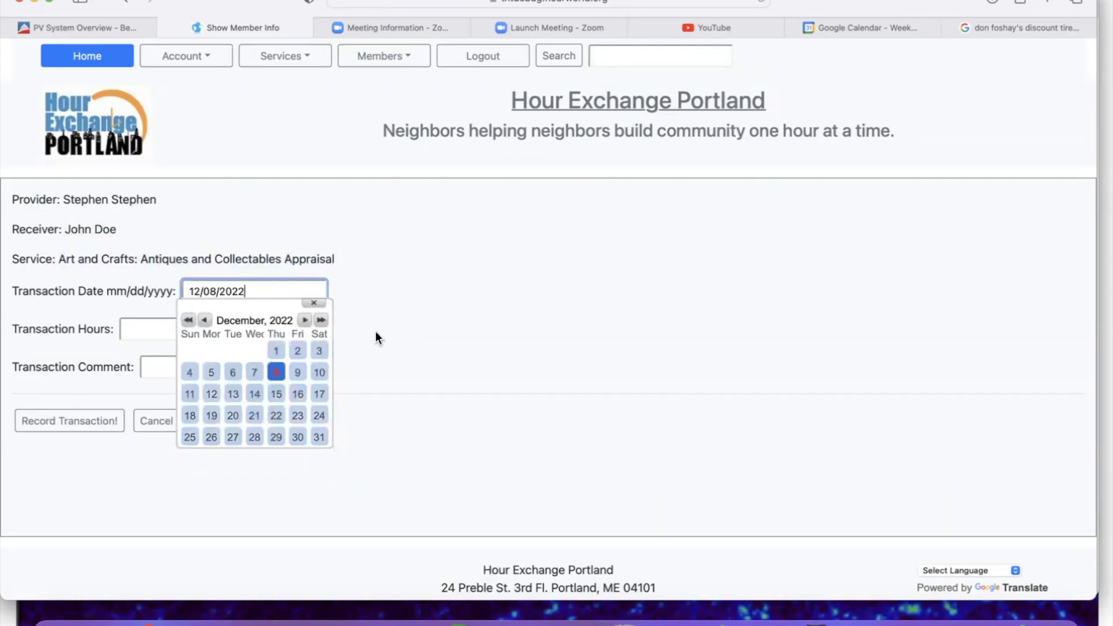
click(275, 349)
click(193, 322)
text(1)
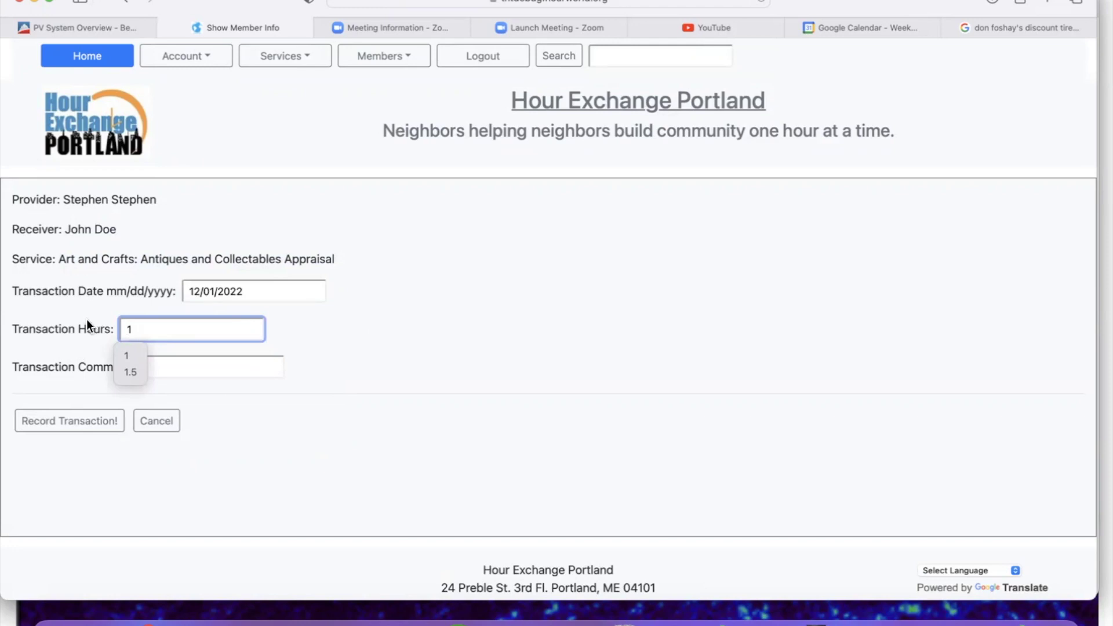
Add the comment "Great Job!" and record the appraisal transaction.
click(178, 369)
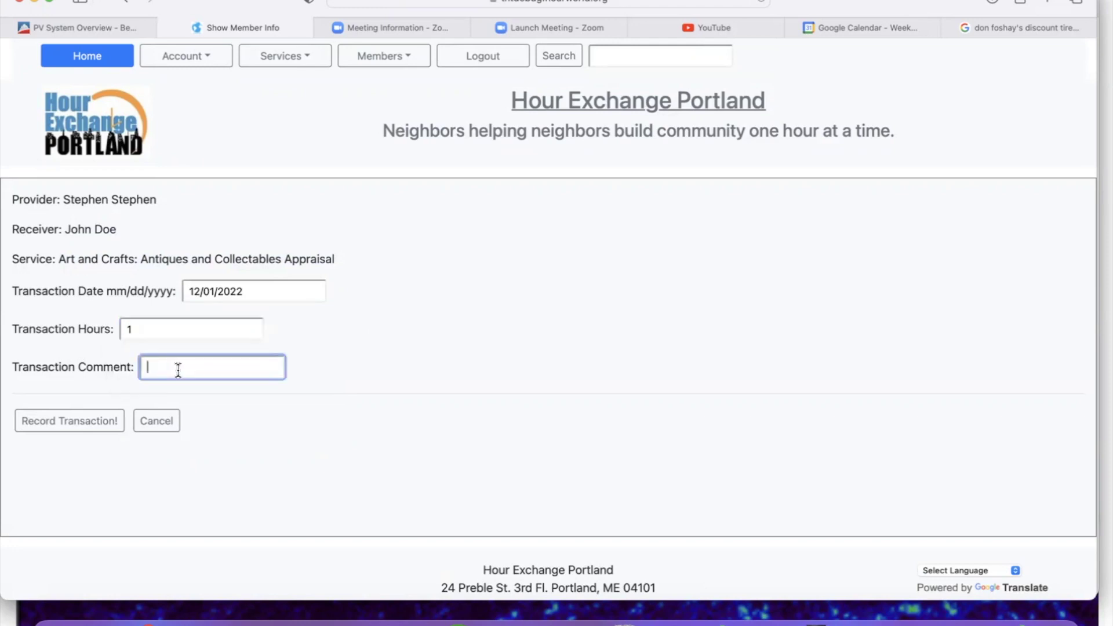
text(Great Job!)
click(82, 422)
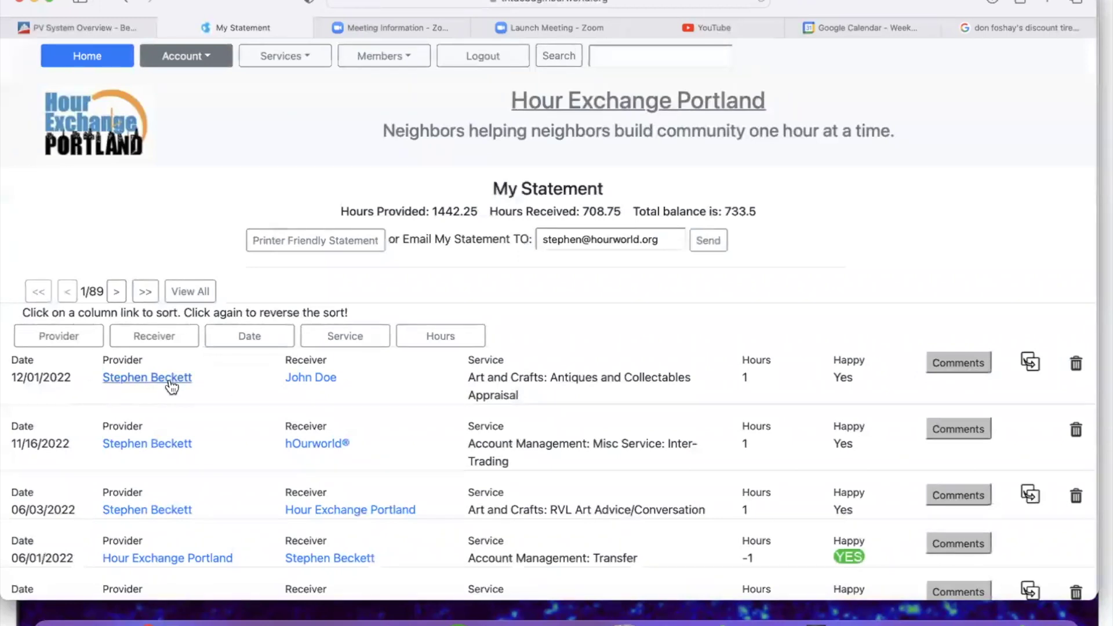
Return to the home page and start recording hours for the announcement about borrowing a wheel barrow.
click(87, 58)
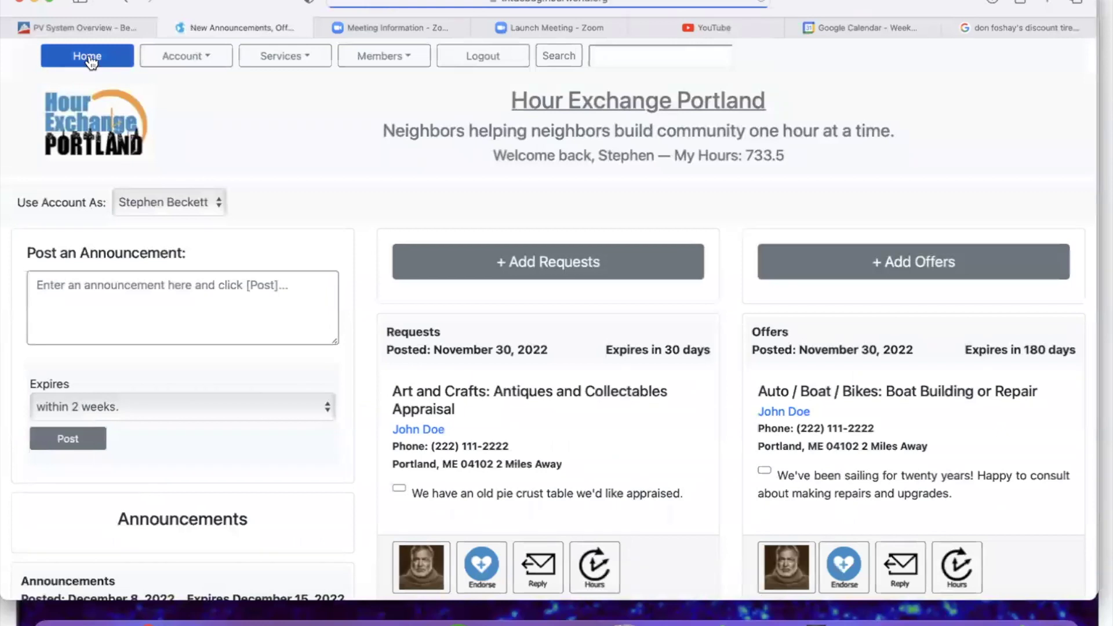
scroll(348, 157, down, 4)
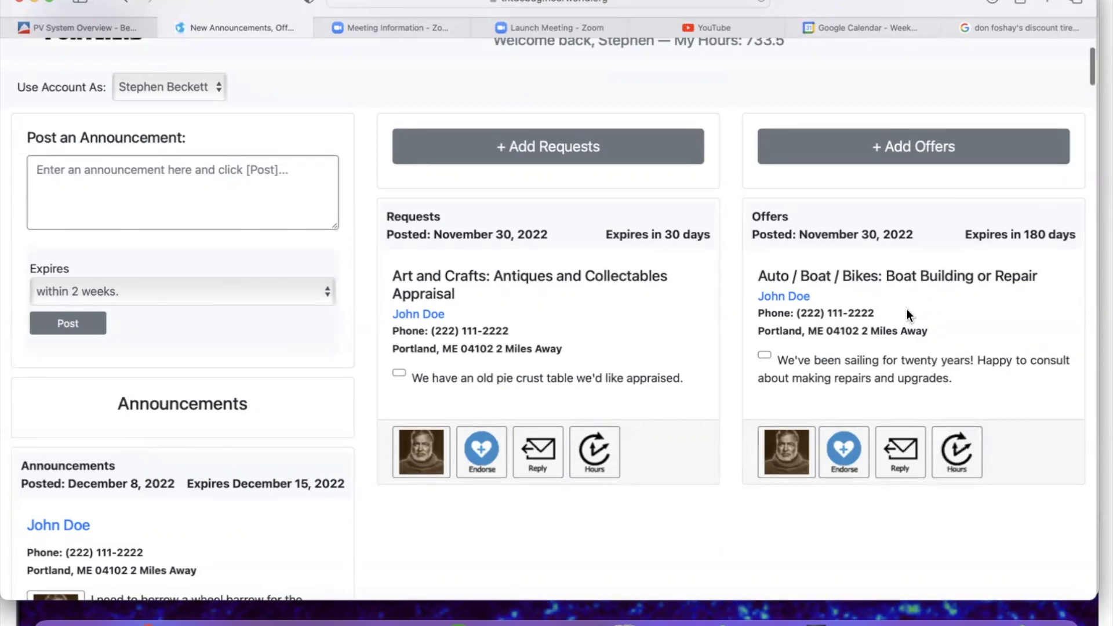
scroll(908, 314, down, 5)
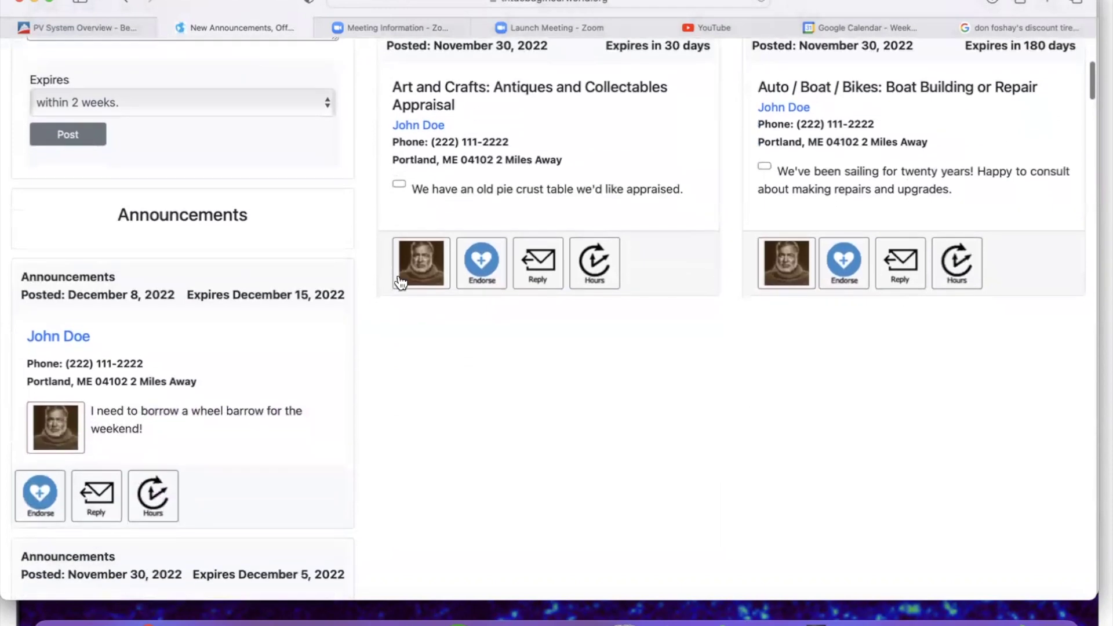
scroll(240, 388, down, 2)
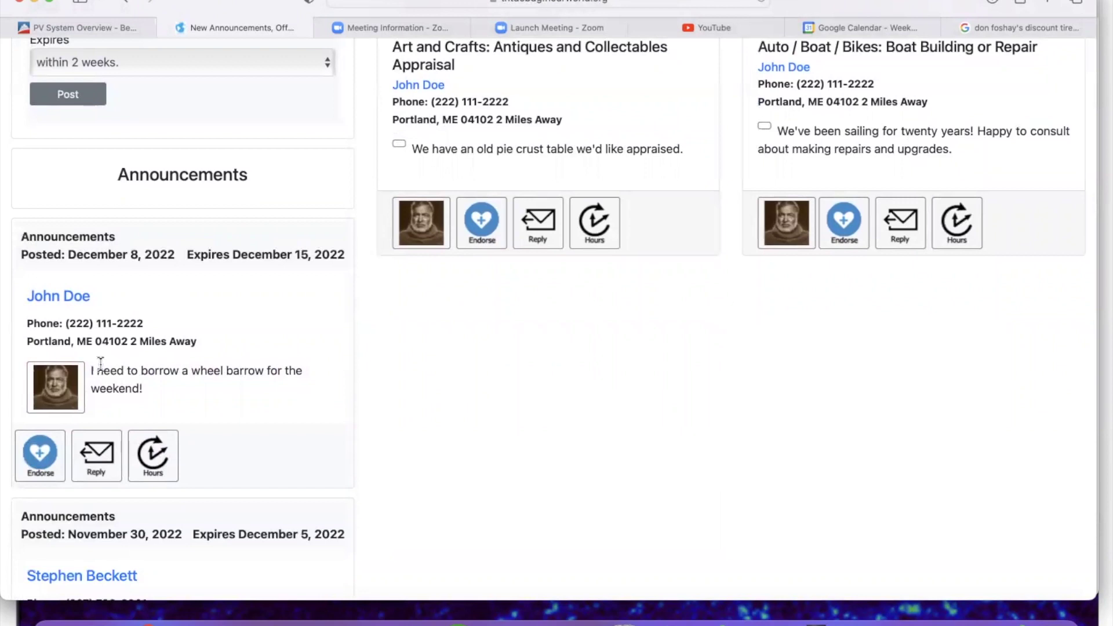
drag(90, 371, 141, 372)
triple_click(167, 388)
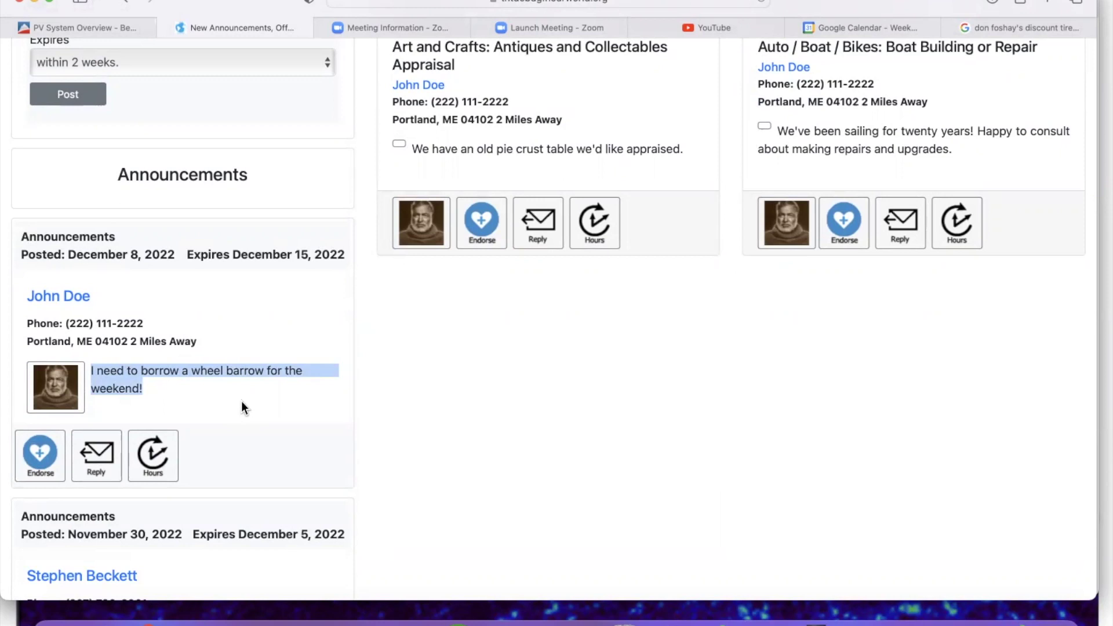
click(150, 464)
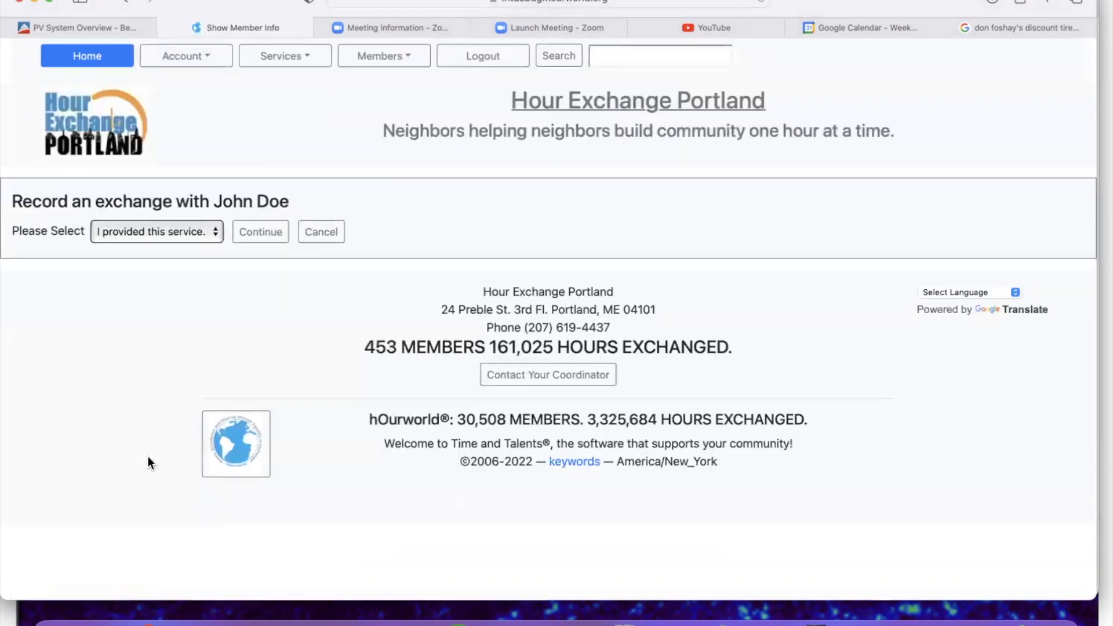
Specify "I provided this service" for the exchange and continue to the hours report.
click(165, 232)
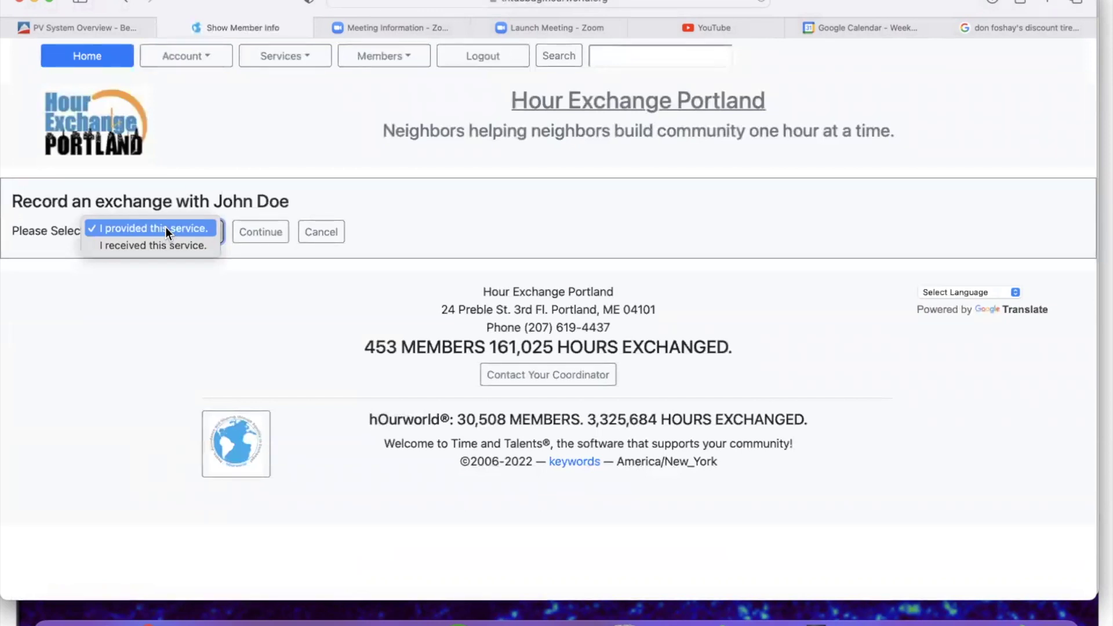
click(166, 227)
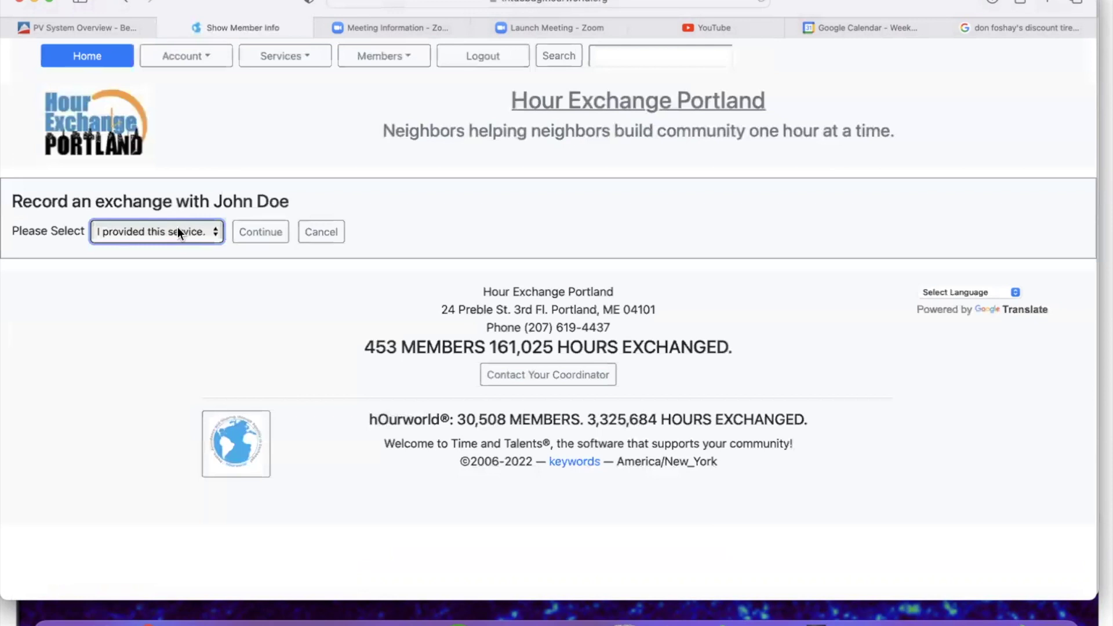
click(261, 231)
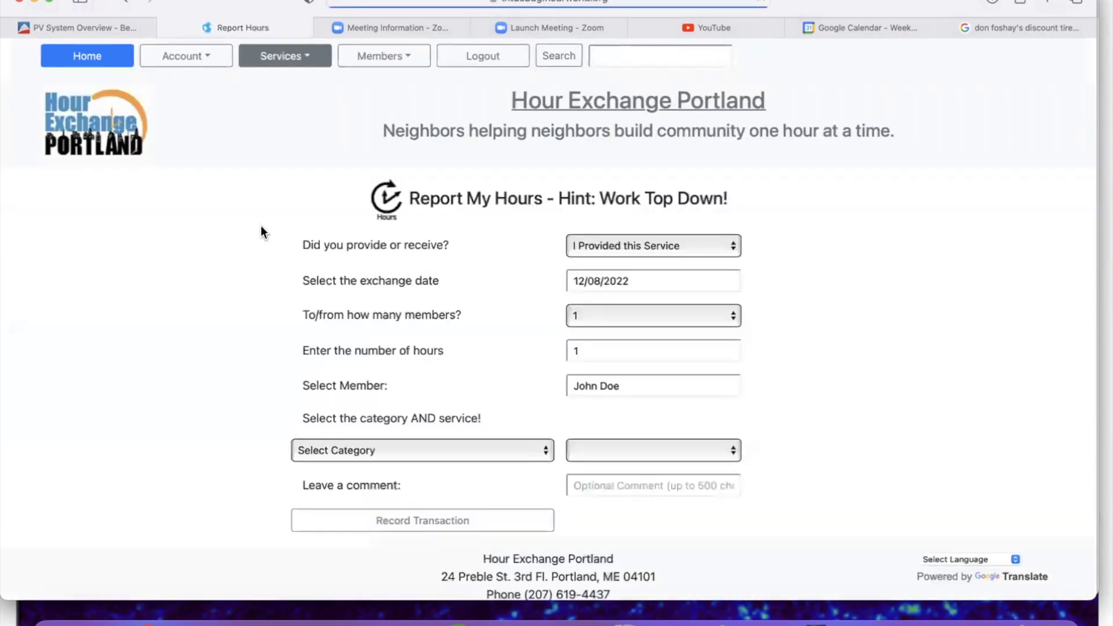
Set the exchange date to 12/01/2022 and the number of hours to 2.
click(664, 279)
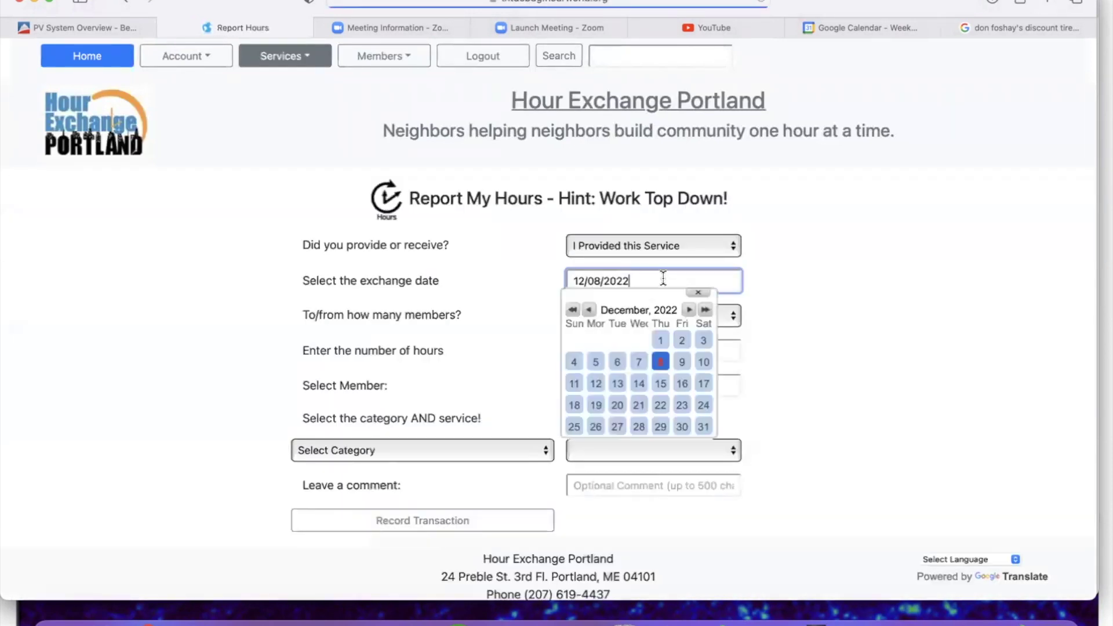
click(659, 343)
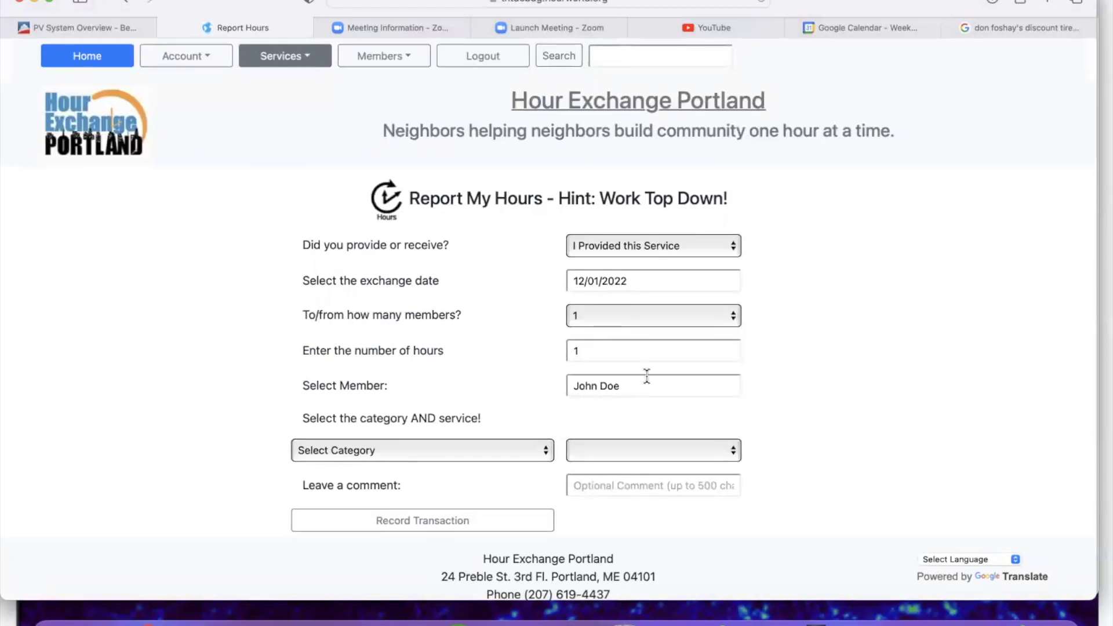
click(601, 352)
key(BackSpace)
text(2)
click(646, 385)
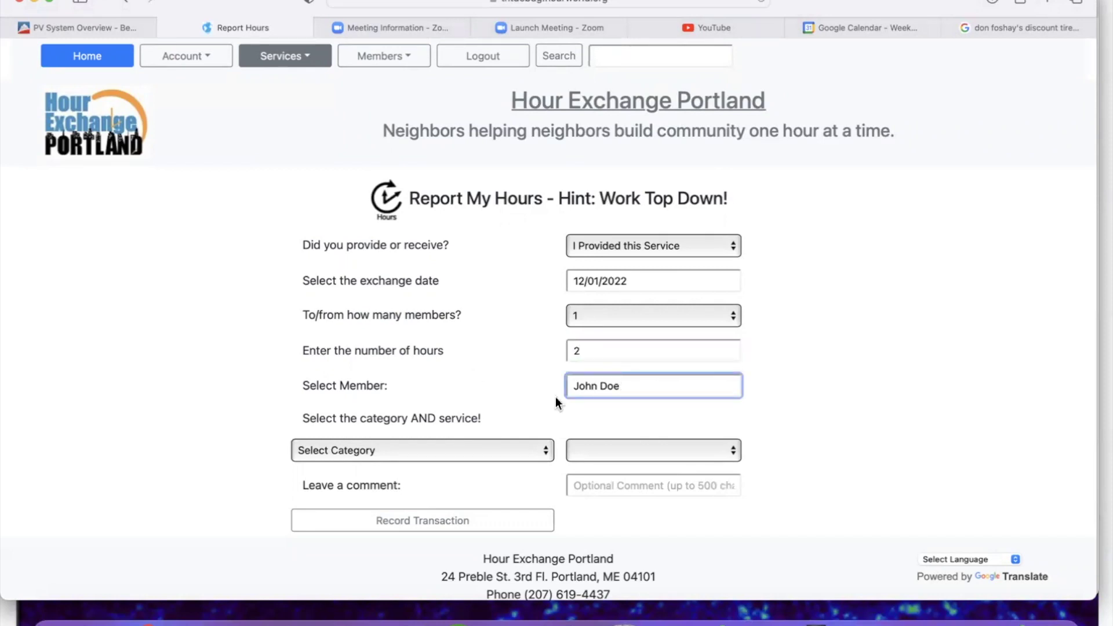
Choose the Garden/Yard category and the General Garden/Yard service for the exchange.
click(429, 445)
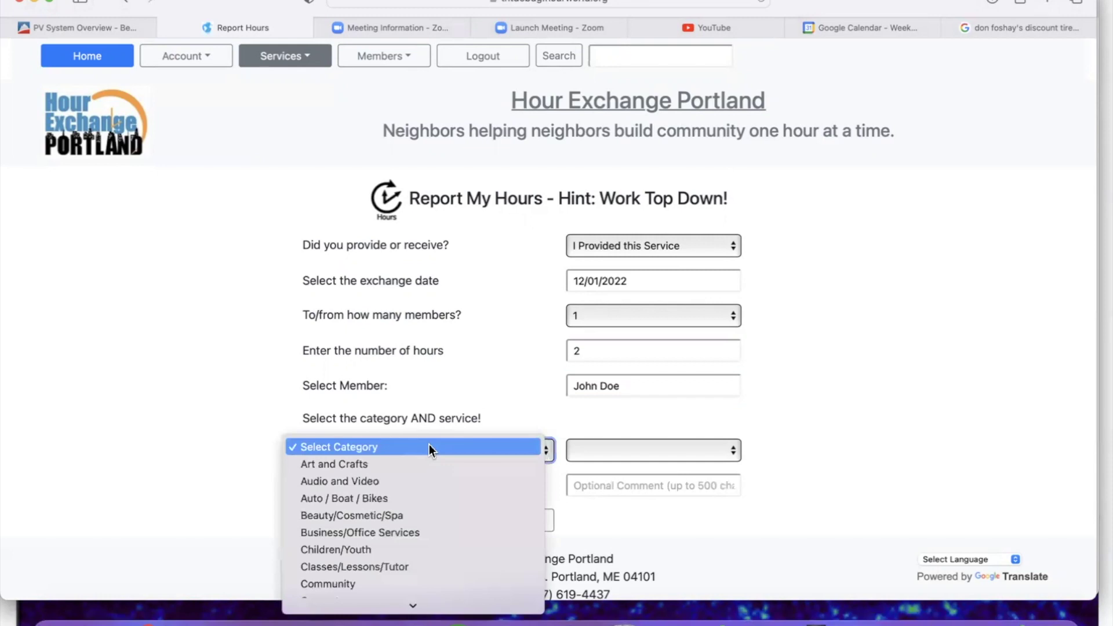
scroll(399, 497, down, 5)
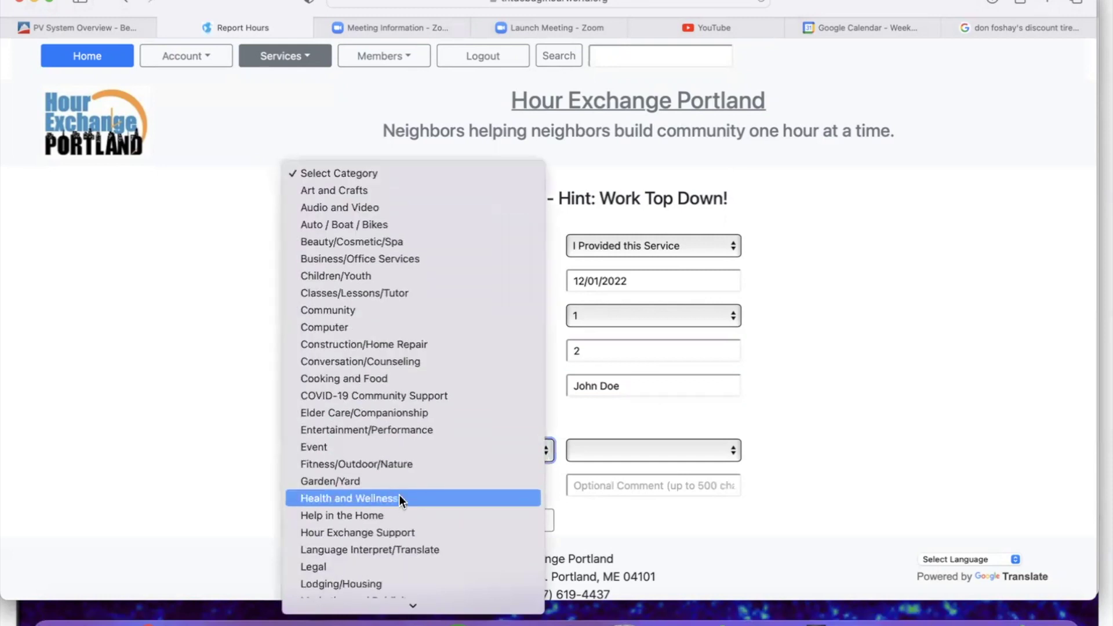
click(332, 480)
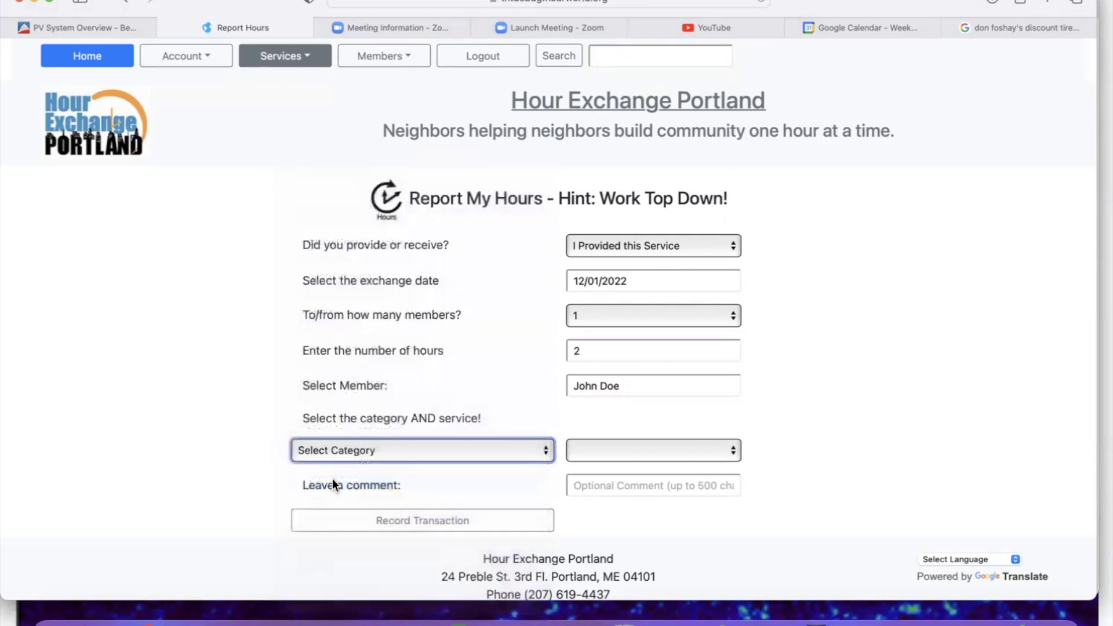
click(654, 452)
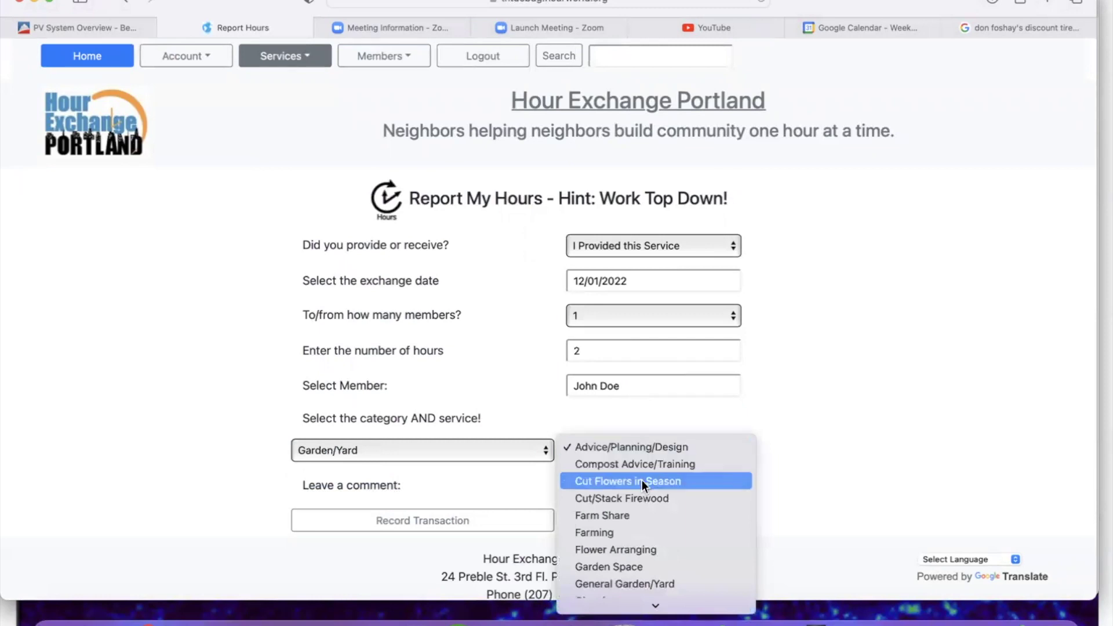
scroll(641, 480, down, 2)
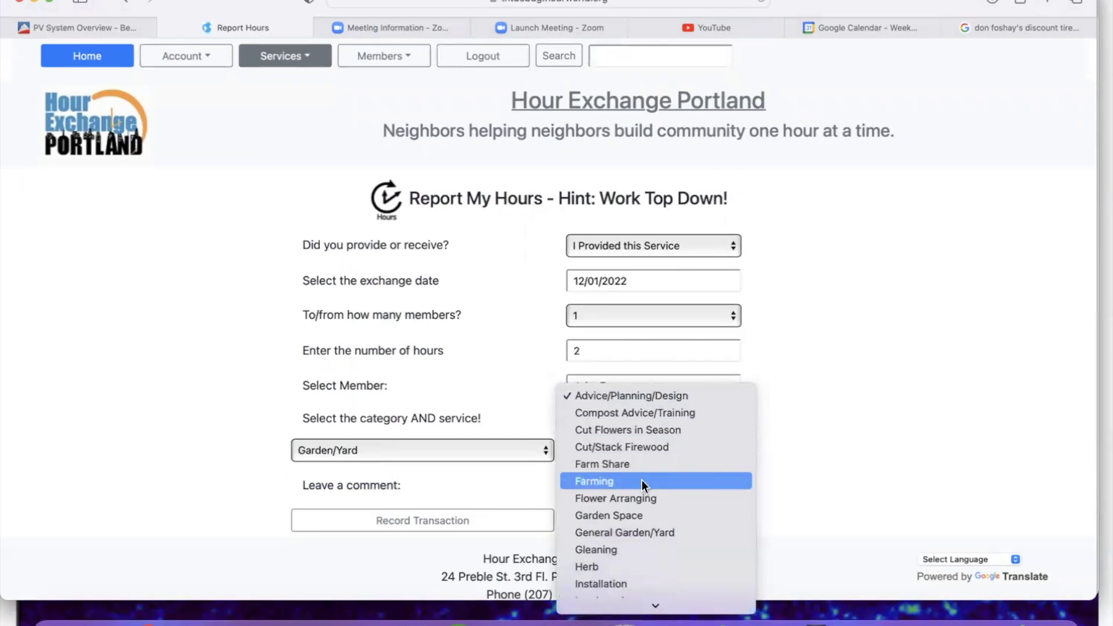
click(614, 532)
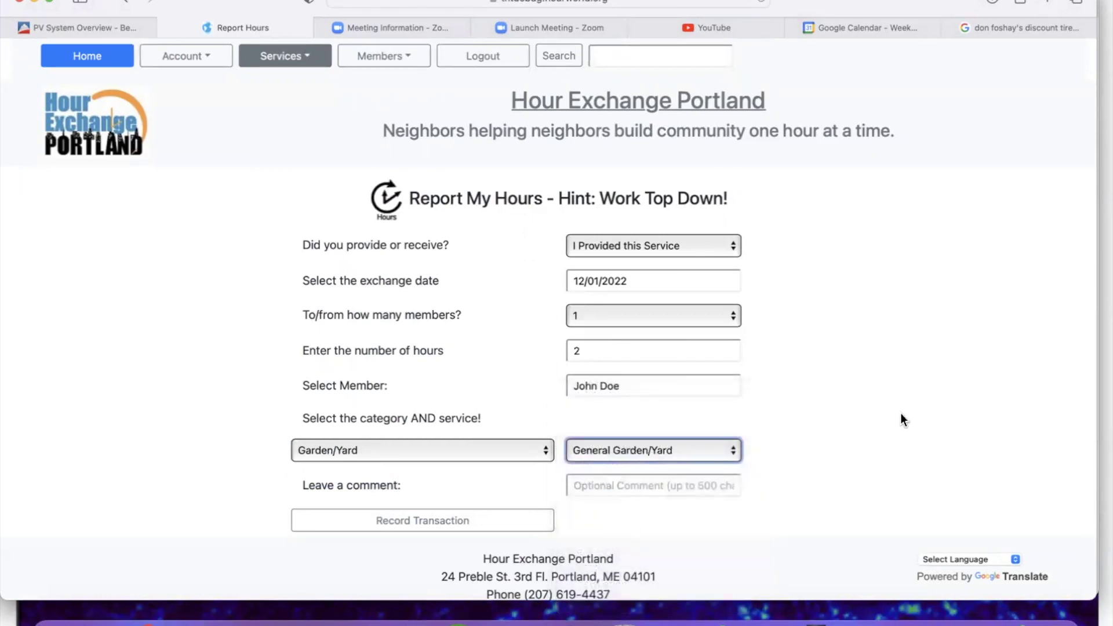
Add a comment beginning "How it all" and record the garden transaction.
click(604, 485)
text(H)
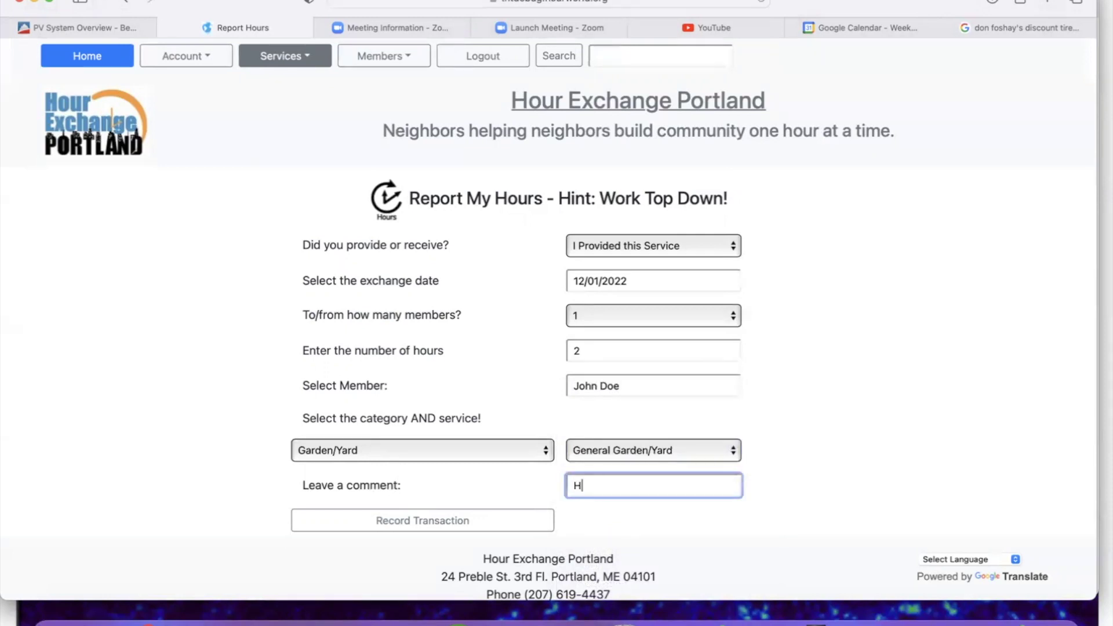
text(ow it all t)
key(BackSpace)
key(BackSpace)
text(n out)
click(404, 520)
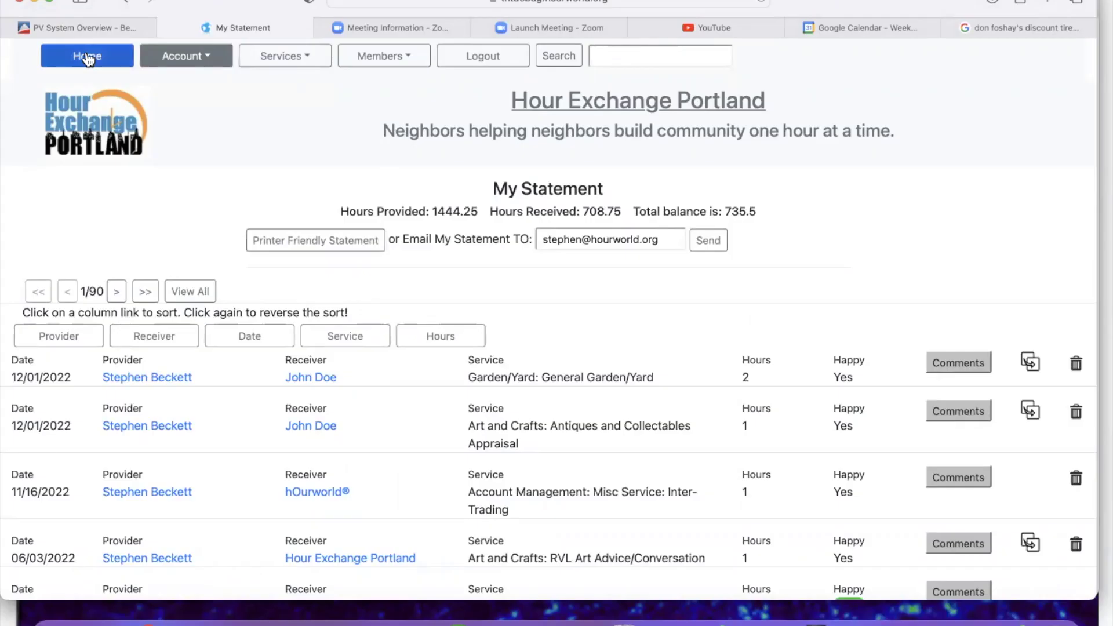
Return to the home page, open a new hours report and specify "I Provided this Service".
click(87, 58)
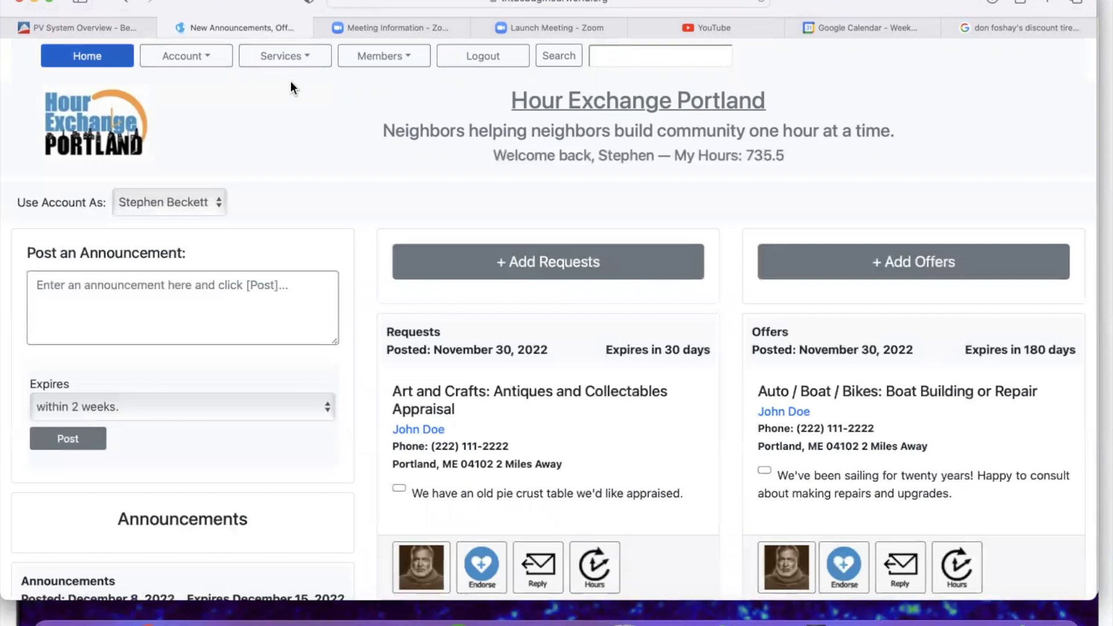
click(289, 62)
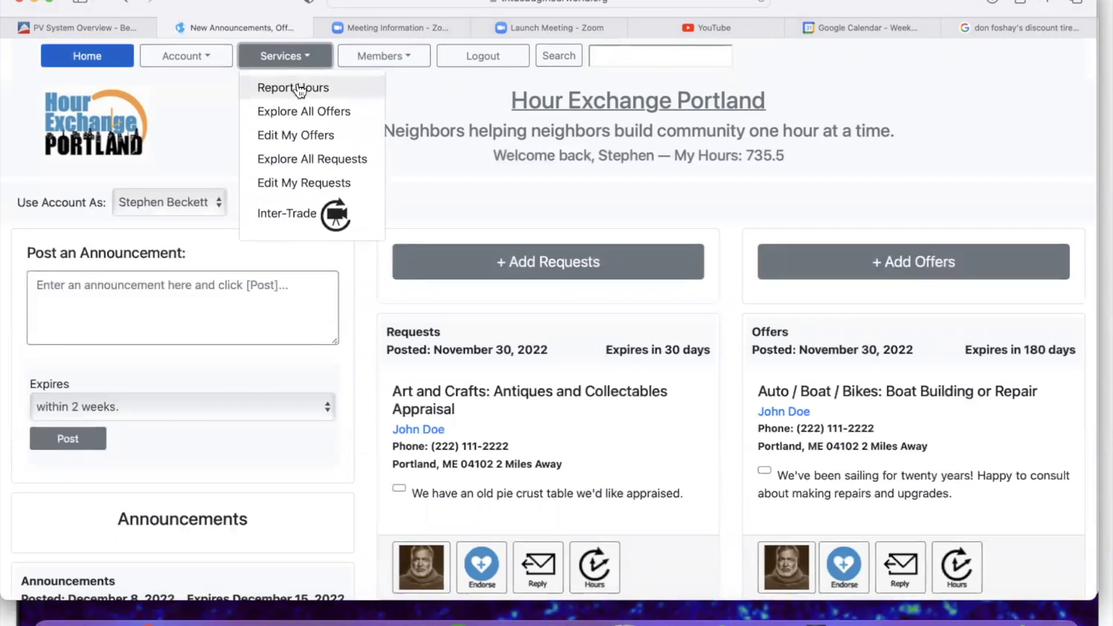
click(298, 90)
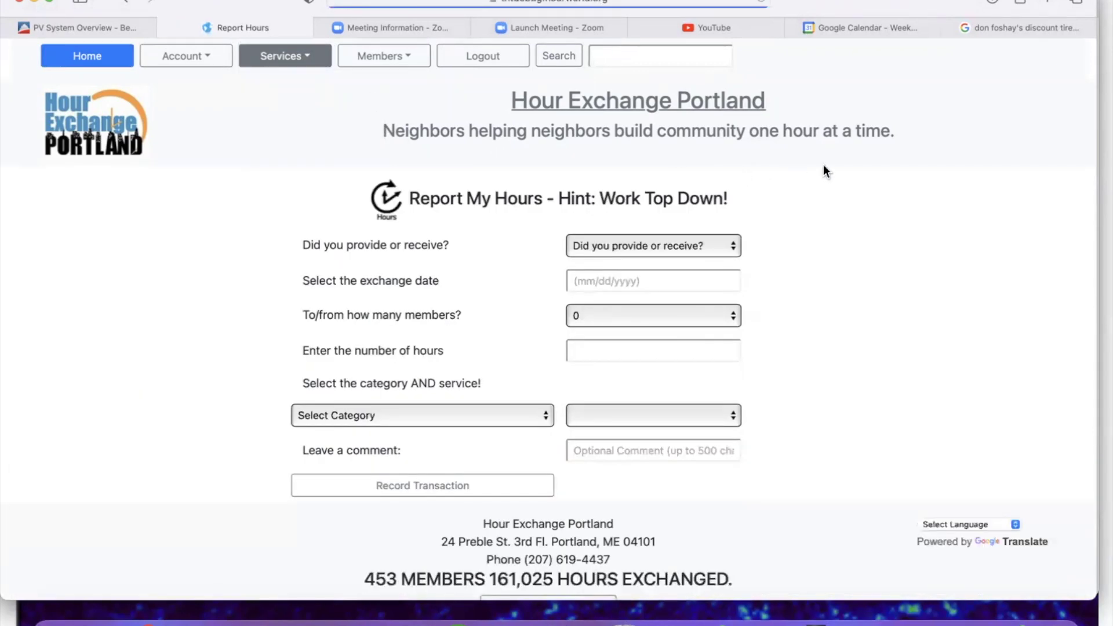
scroll(861, 210, down, 3)
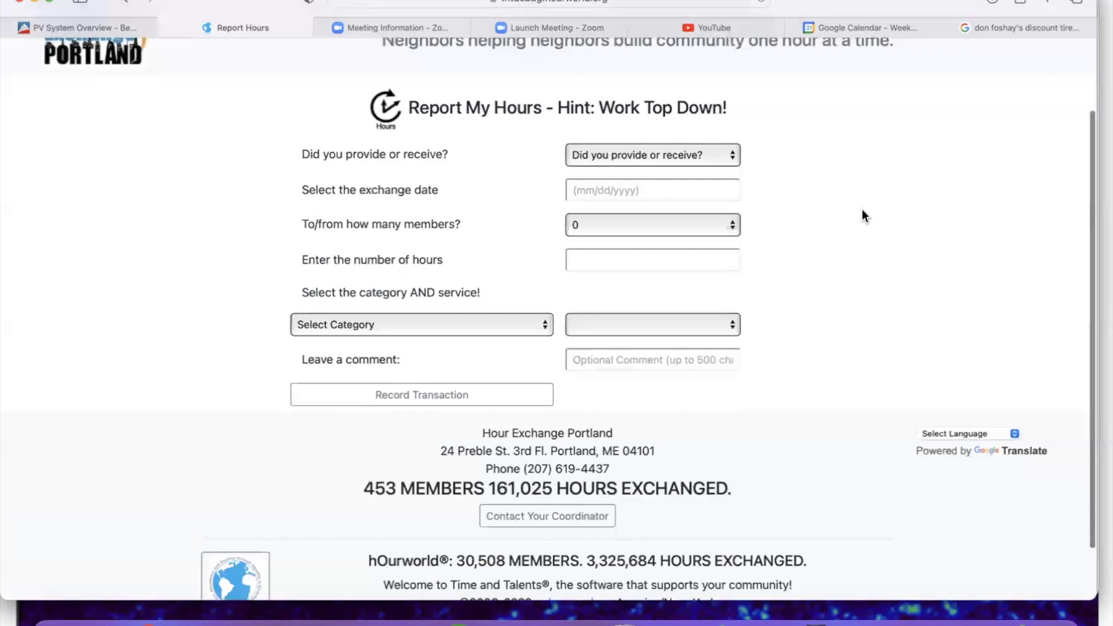
click(645, 152)
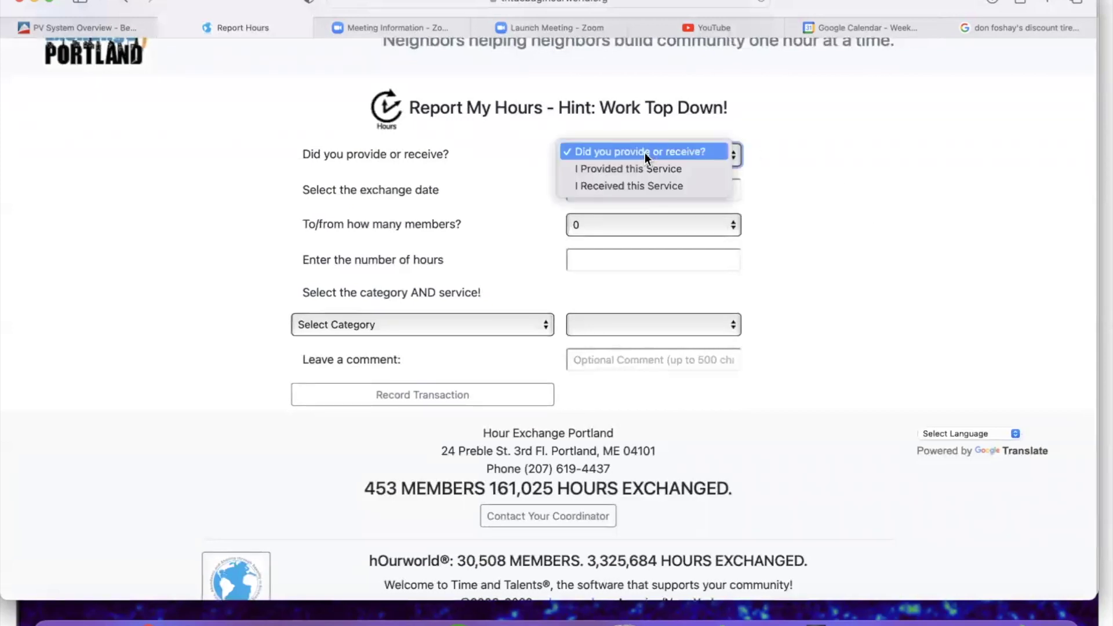
click(611, 167)
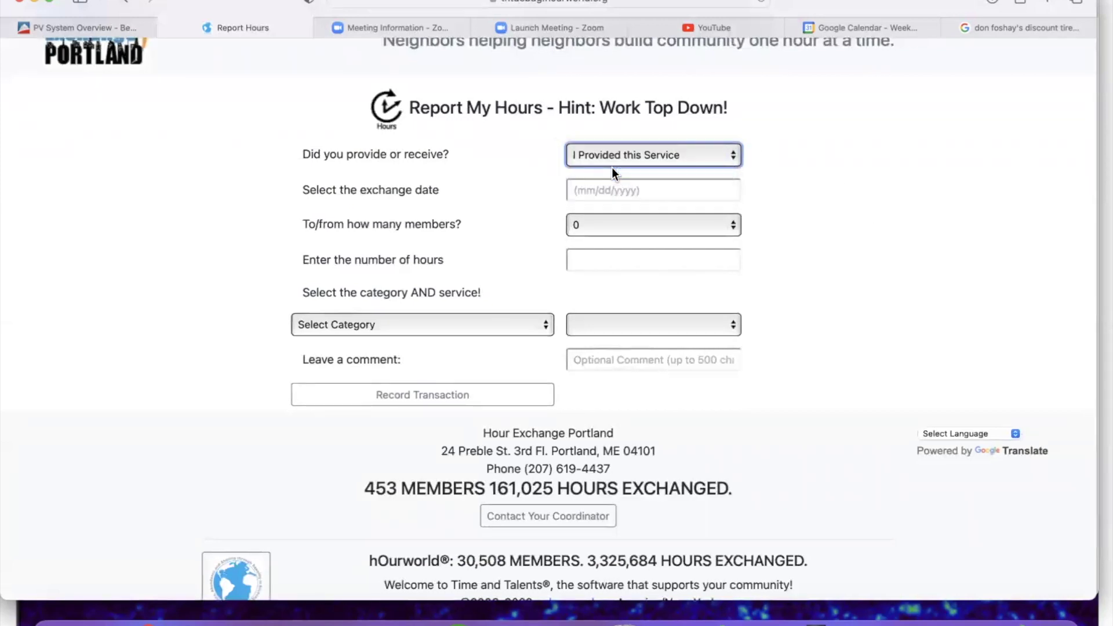
Set the exchange date to 12/01/2022, the number of members to 1 and the number of hours to 1.
click(621, 191)
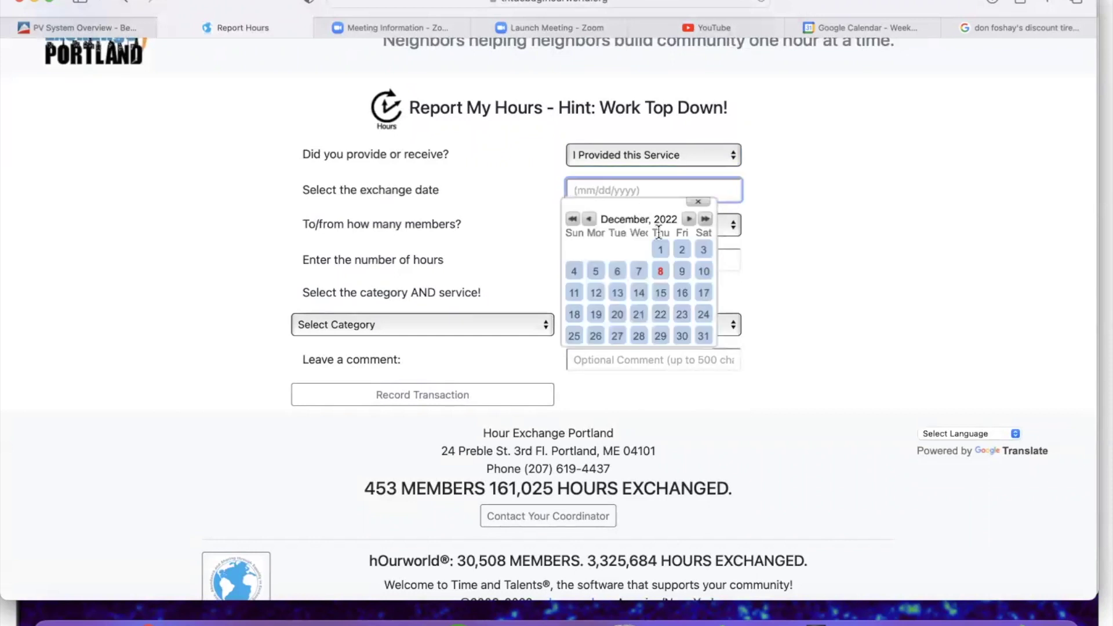
click(661, 250)
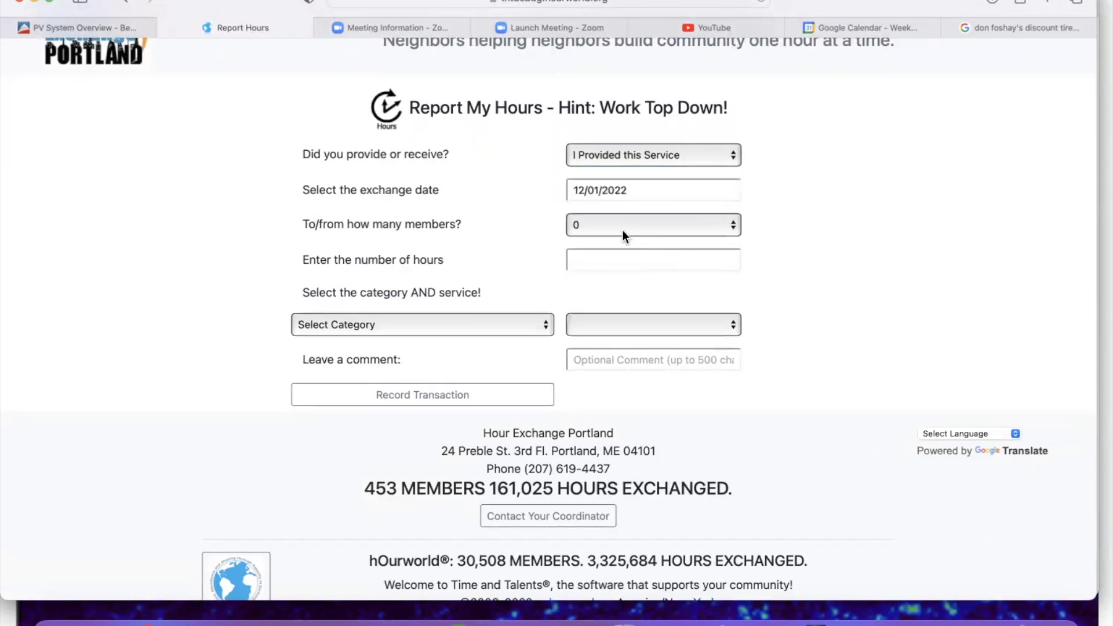
click(593, 229)
click(578, 239)
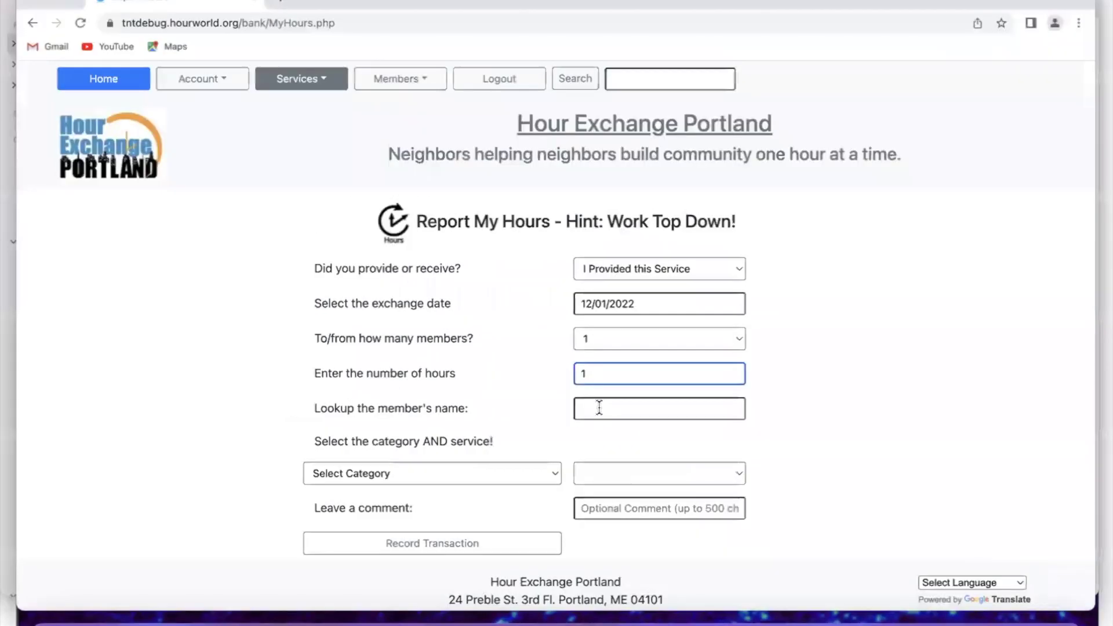
Look up the receiving member by first name and select the matching full name.
click(599, 408)
text(John)
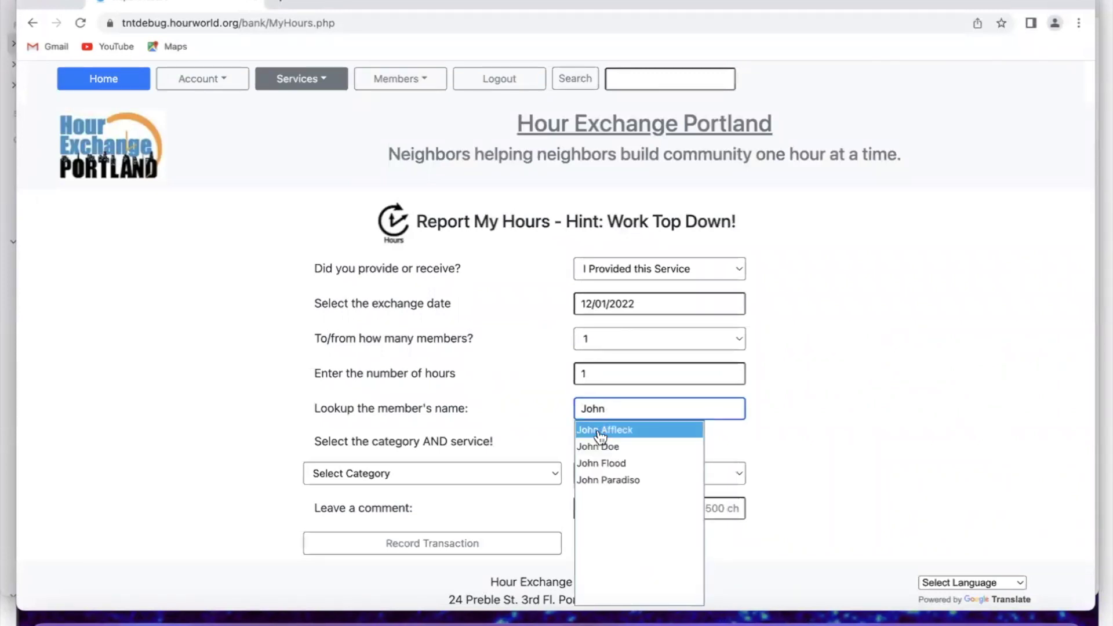
click(630, 447)
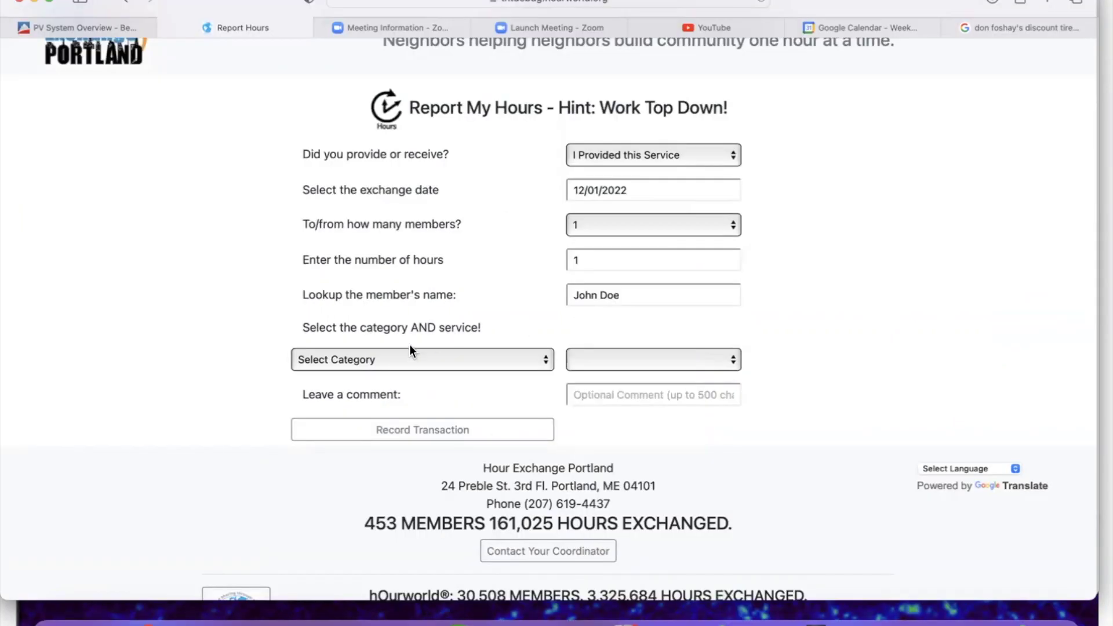
Choose the Garden/Yard category and the General Garden/Yard service for the reported hours.
click(386, 359)
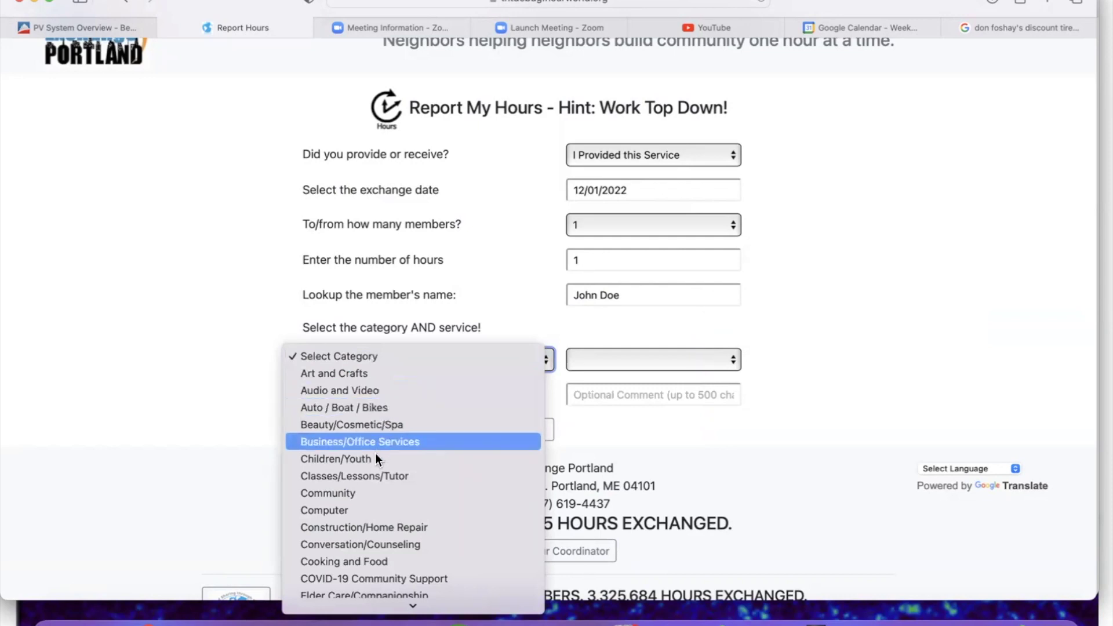
scroll(376, 458, down, 6)
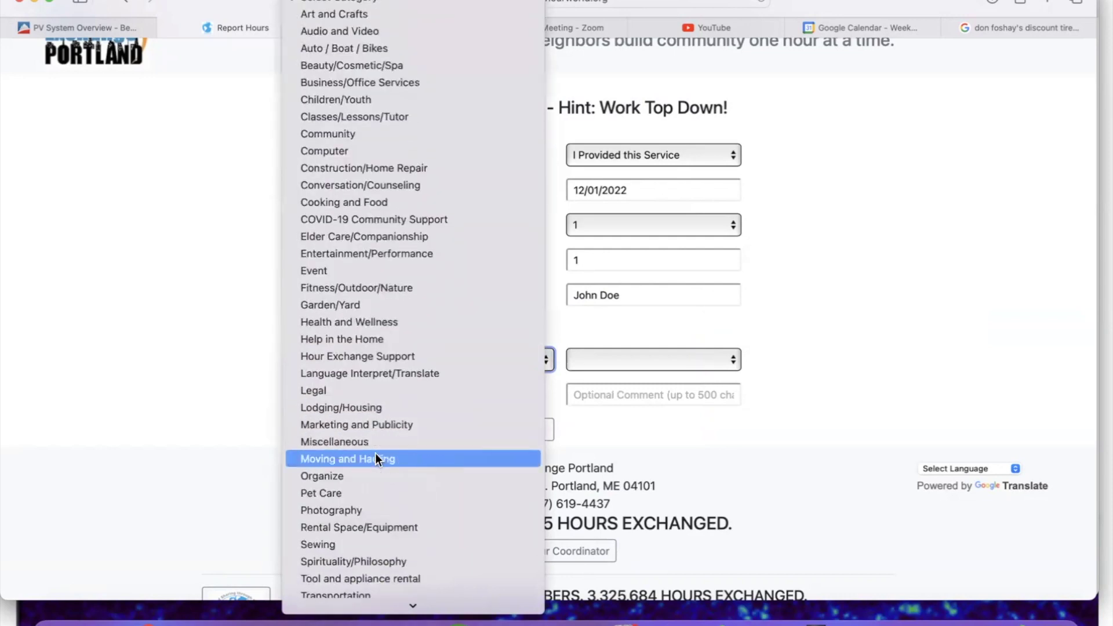
click(361, 305)
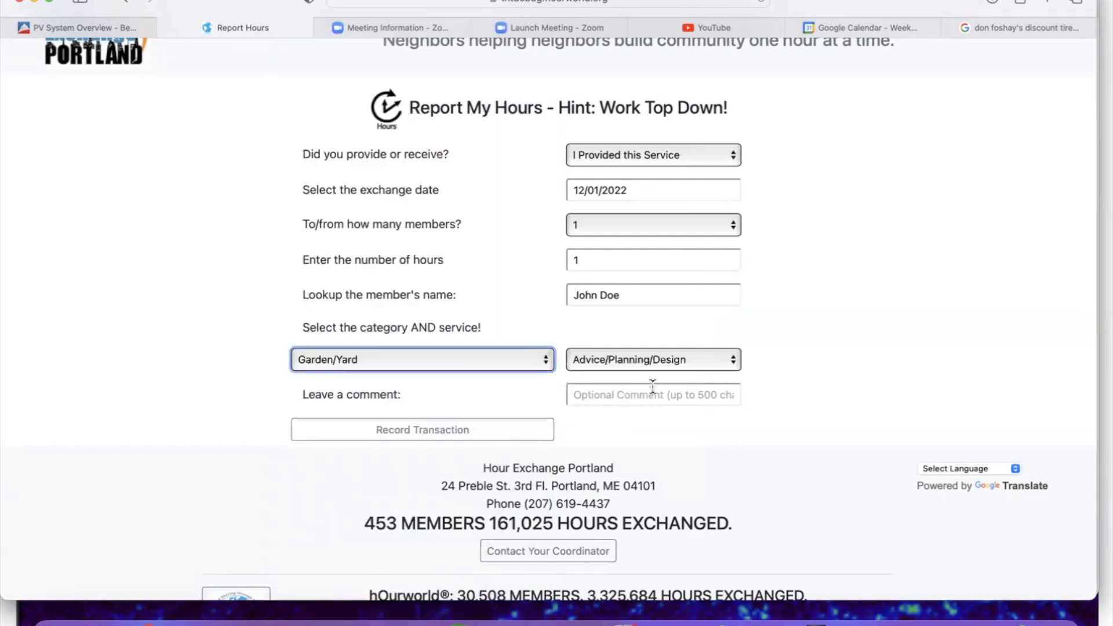
click(661, 360)
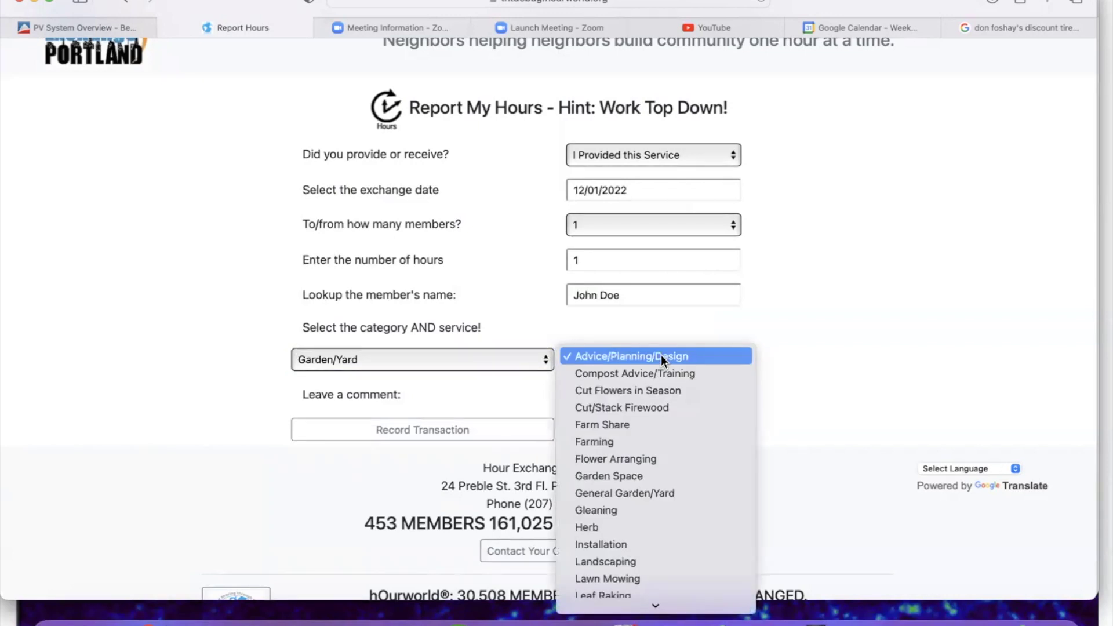
click(632, 491)
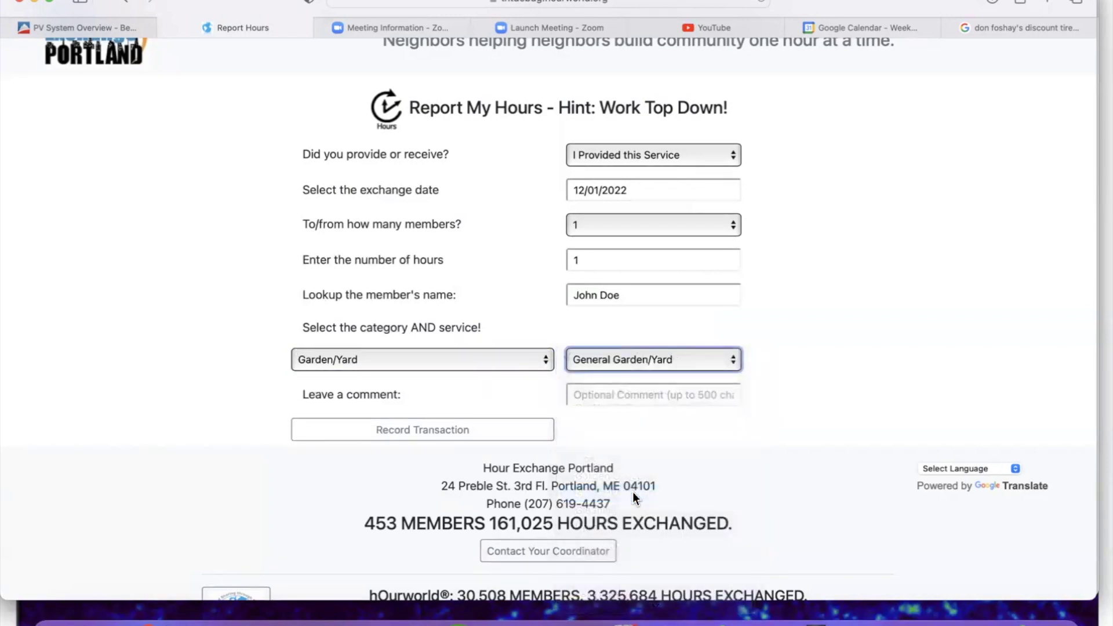
Add the comment "Hope it all worked out!" and record the transaction.
click(601, 398)
text(Hope it all worked out!)
click(455, 431)
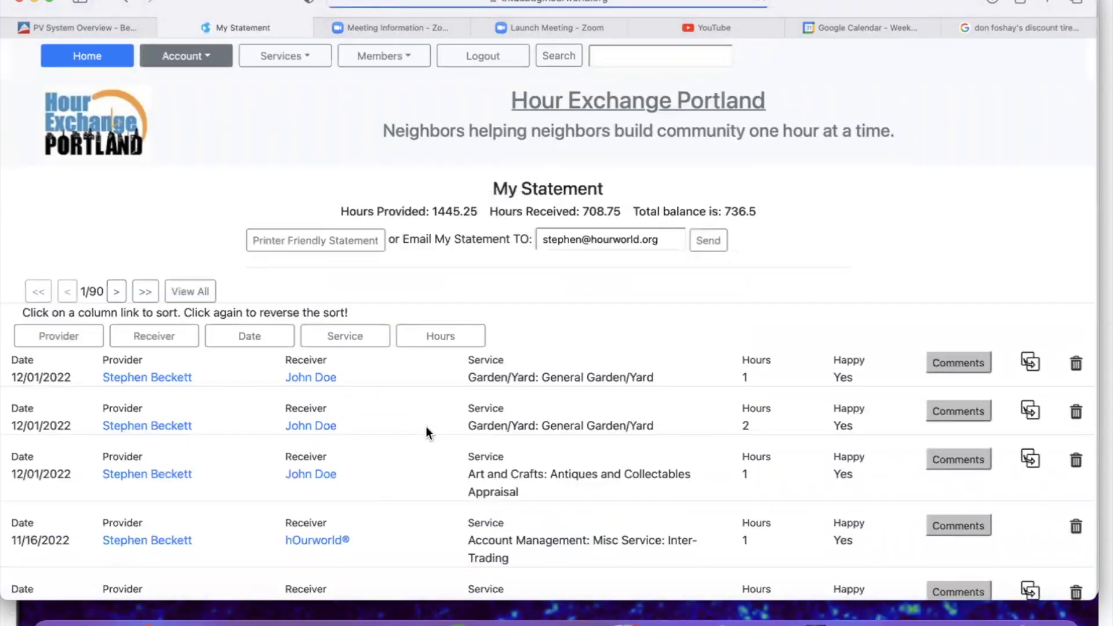
Delete the 1-hour General Garden/Yard exchange dated 12/01/2022 from the statement.
scroll(377, 398, down, 5)
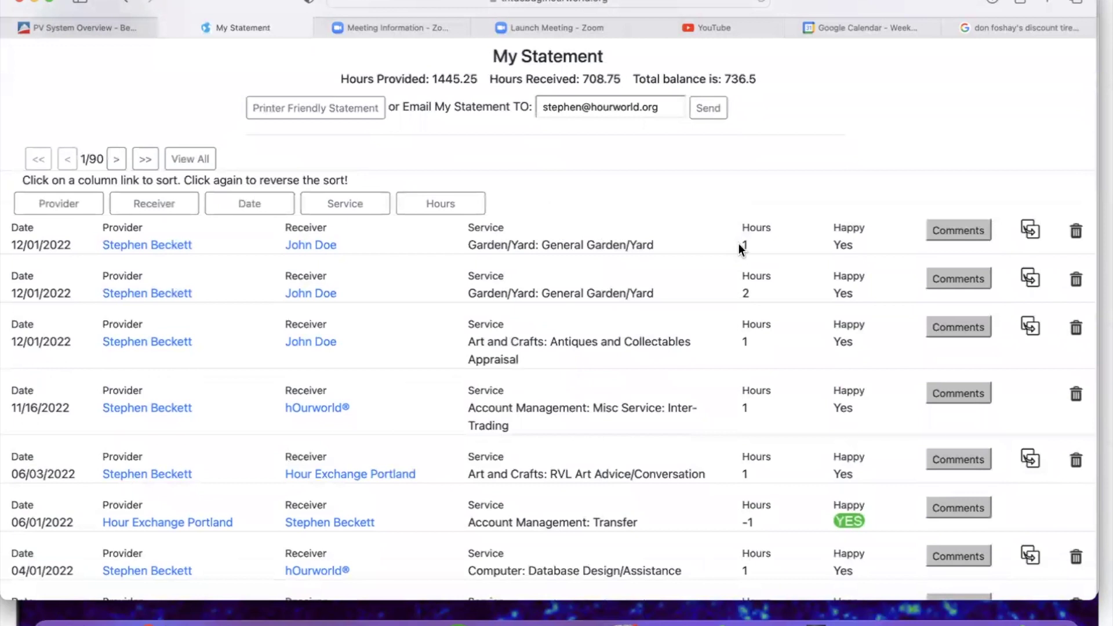
click(1076, 232)
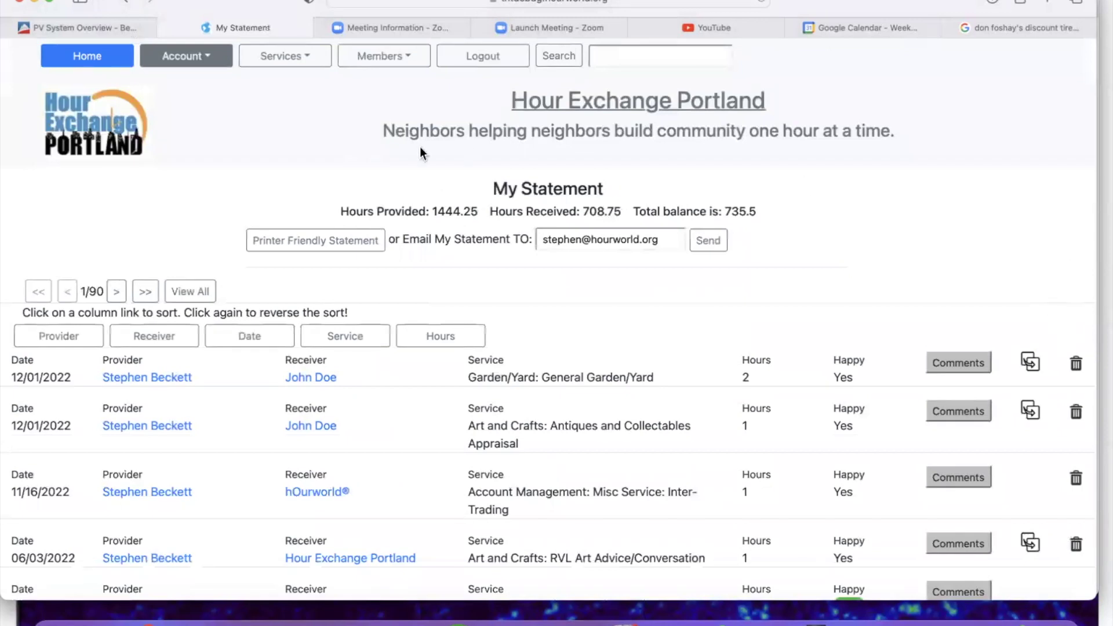
Go back to the home page and open a blank form for reporting hours.
click(75, 50)
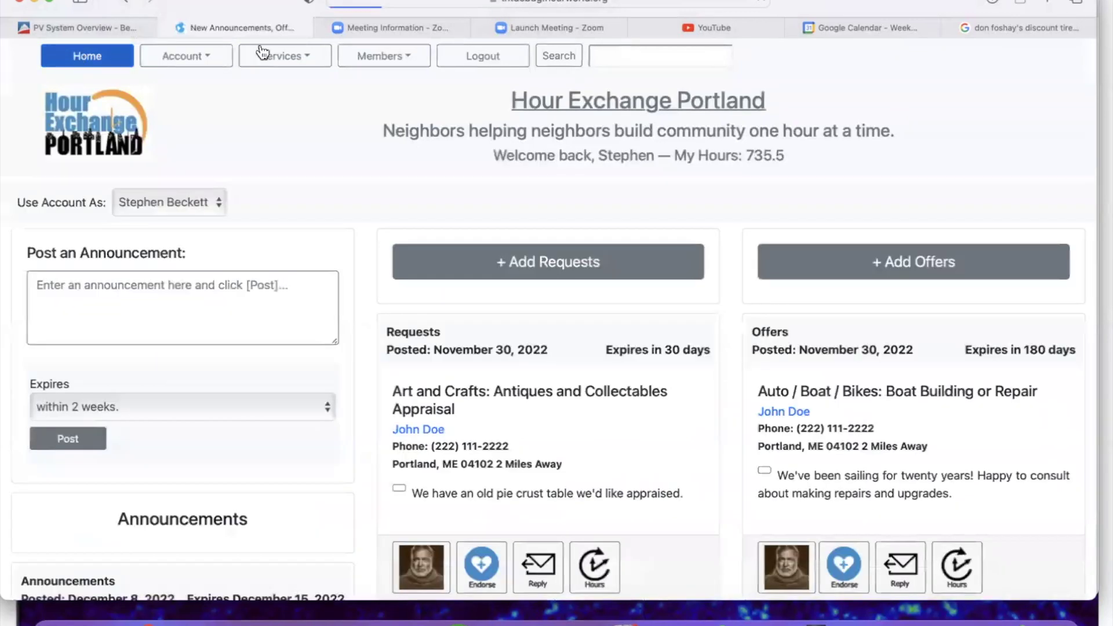
click(263, 52)
click(288, 88)
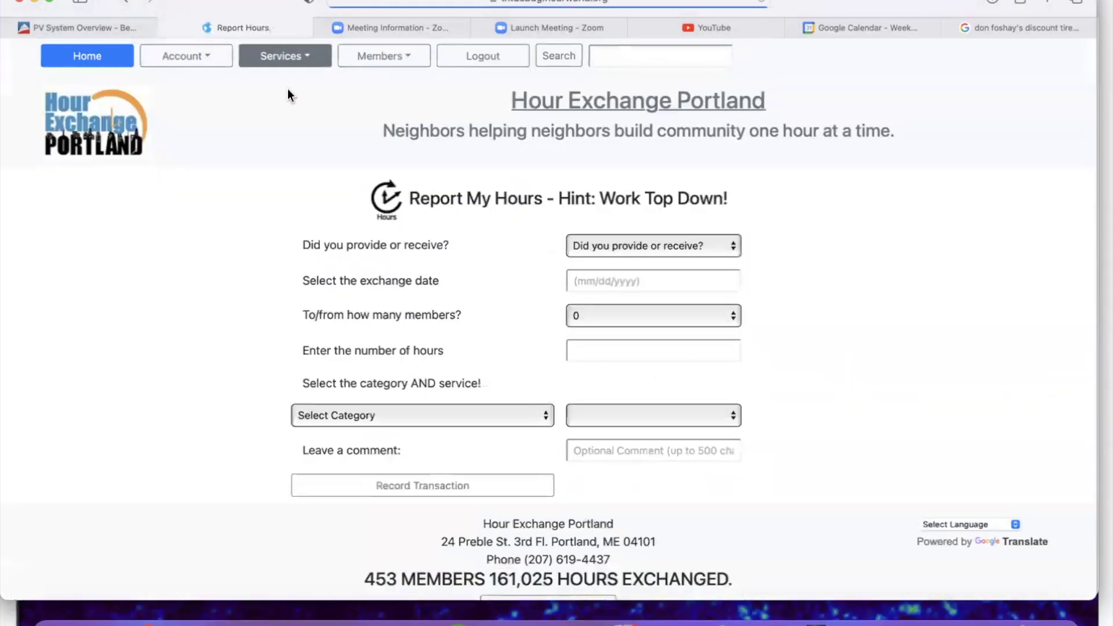